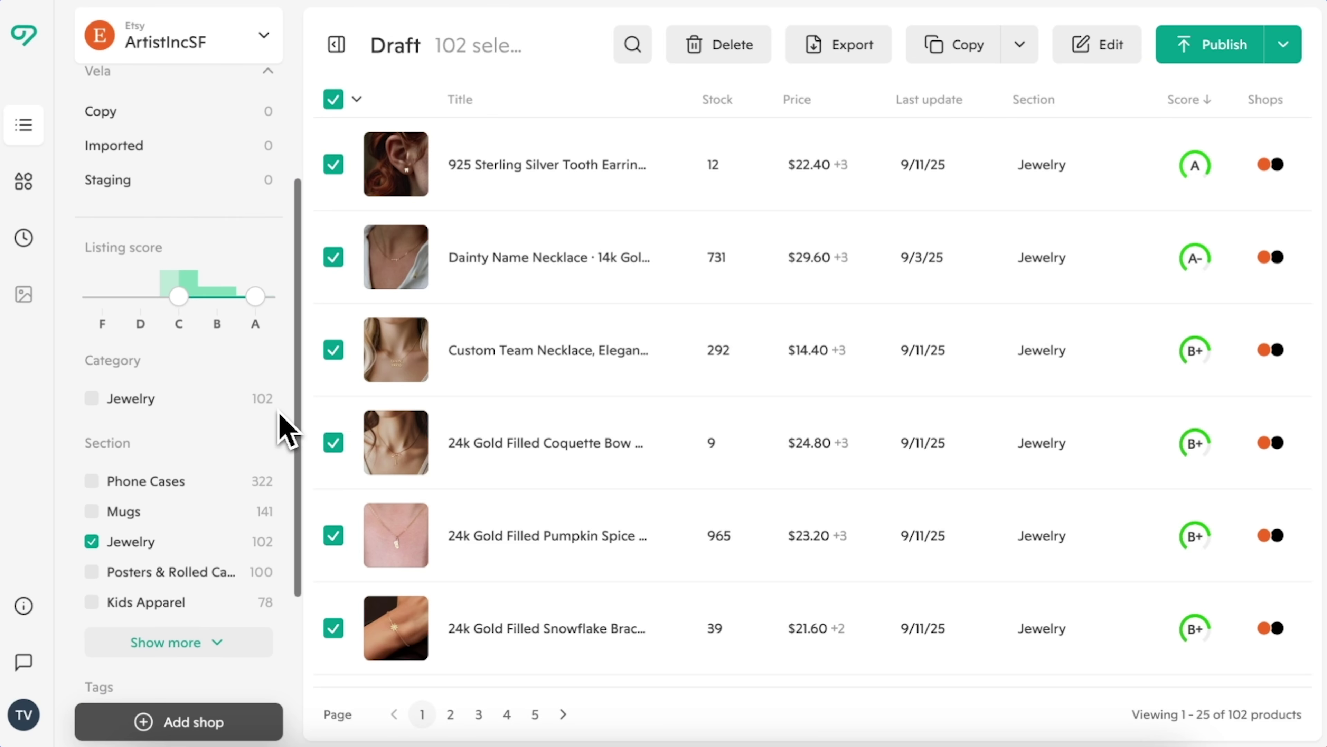
Filter the draft listings by the Jewelry category in addition to the Jewelry section
{"action": "scroll", "coordinate": [285, 426], "scroll_direction": "up", "scroll_amount": 1}
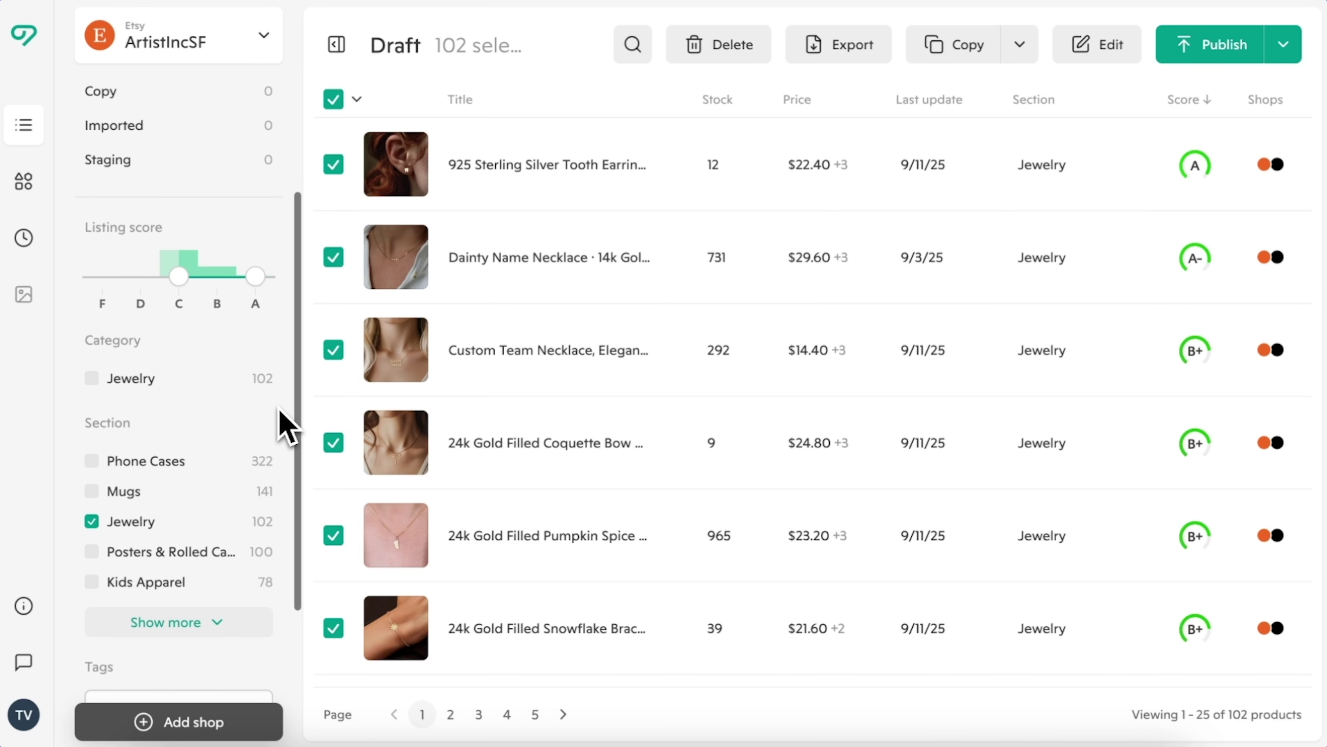
{"action": "left_click", "coordinate": [270, 386]}
{"action": "scroll", "coordinate": [277, 400], "scroll_direction": "up", "scroll_amount": 4}
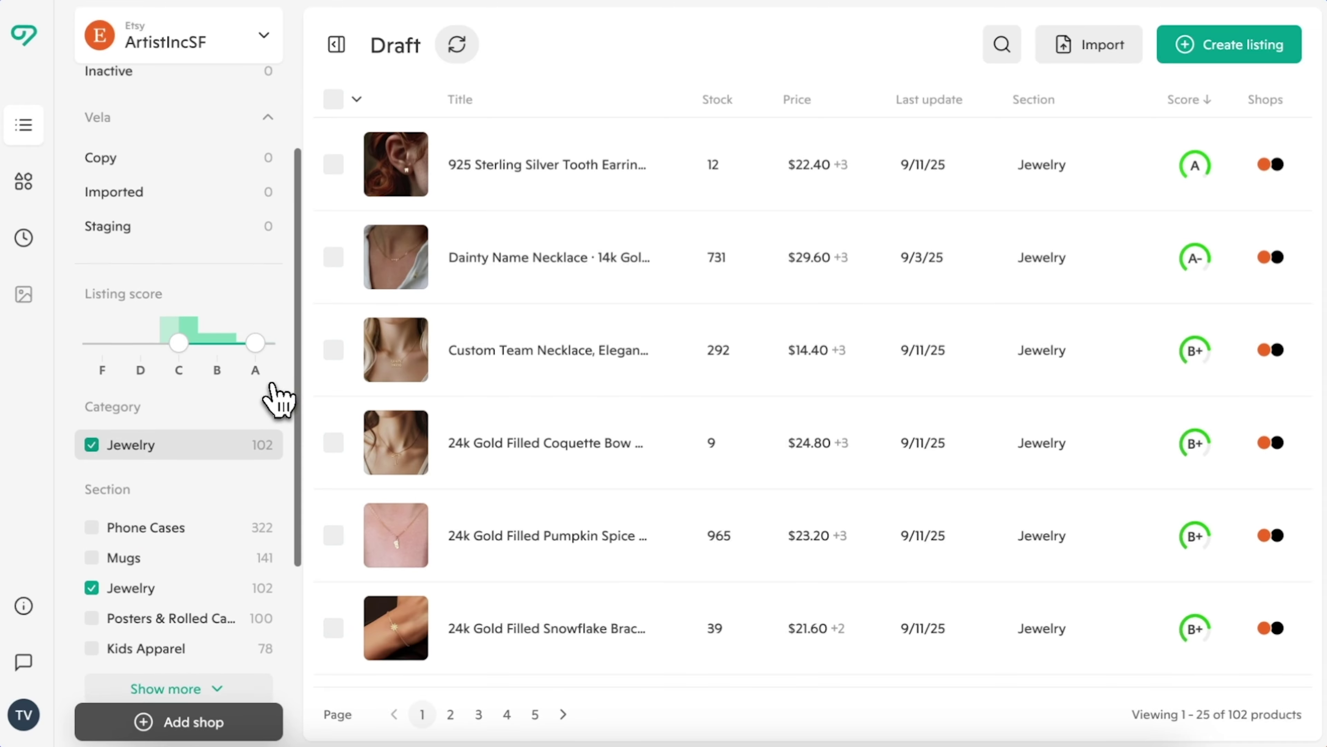
Select all the filtered jewelry drafts across every page and open them for bulk editing
{"action": "left_click", "coordinate": [357, 99]}
{"action": "left_click", "coordinate": [351, 149]}
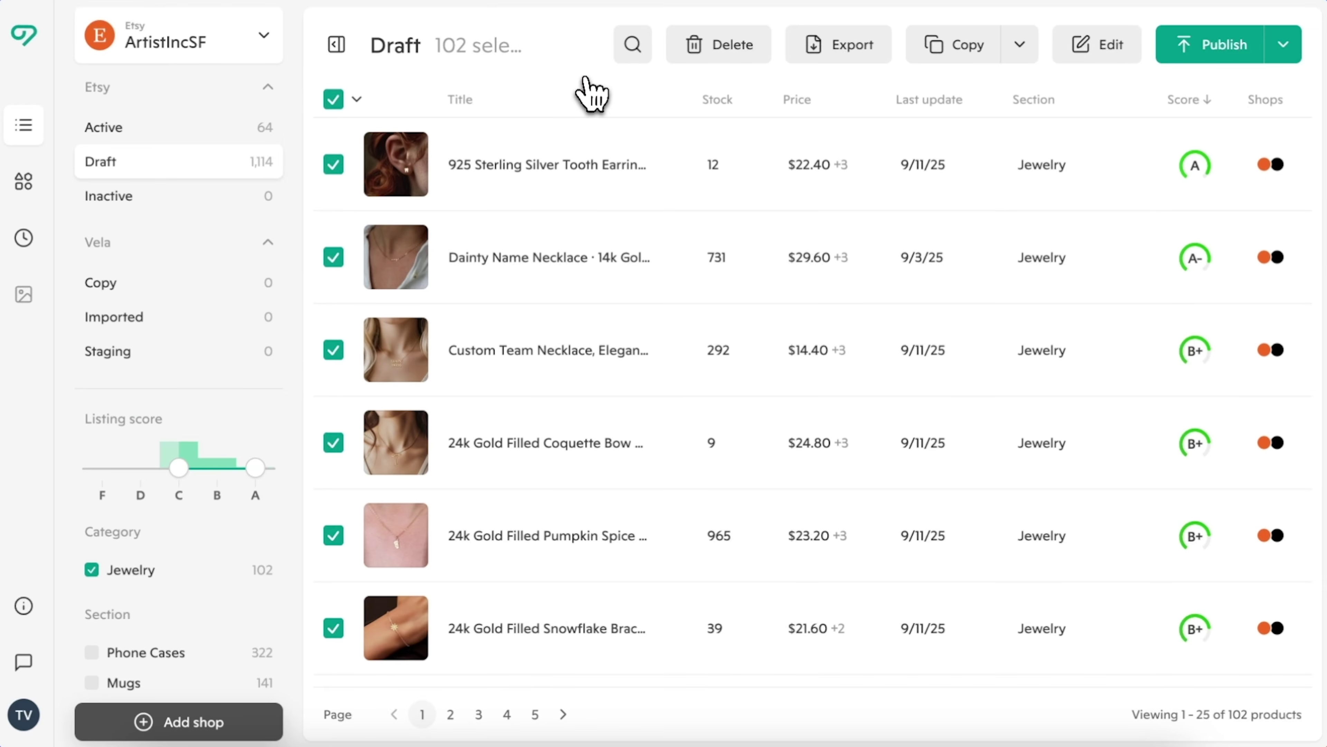
{"action": "left_click", "coordinate": [1092, 52]}
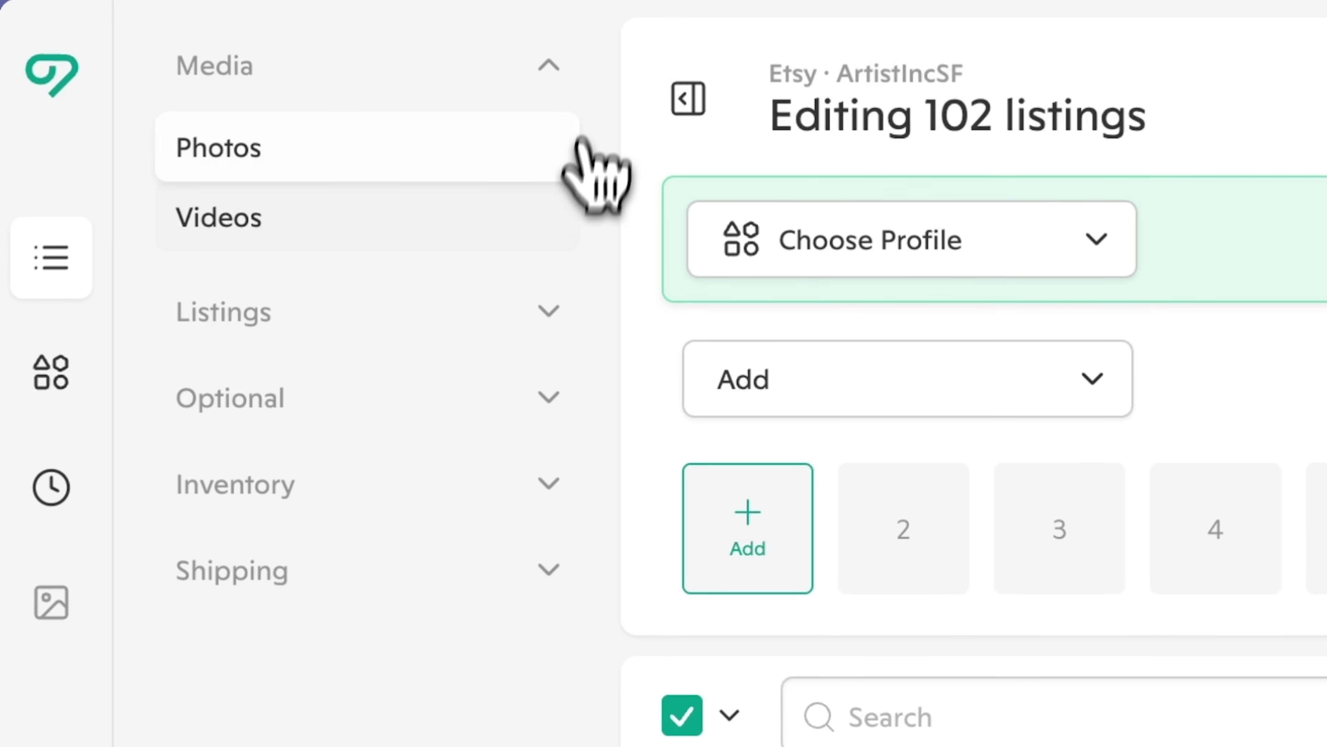
Look through the editable fields in the Listings, Optional, Inventory and Shipping groups
{"action": "left_click", "coordinate": [549, 306]}
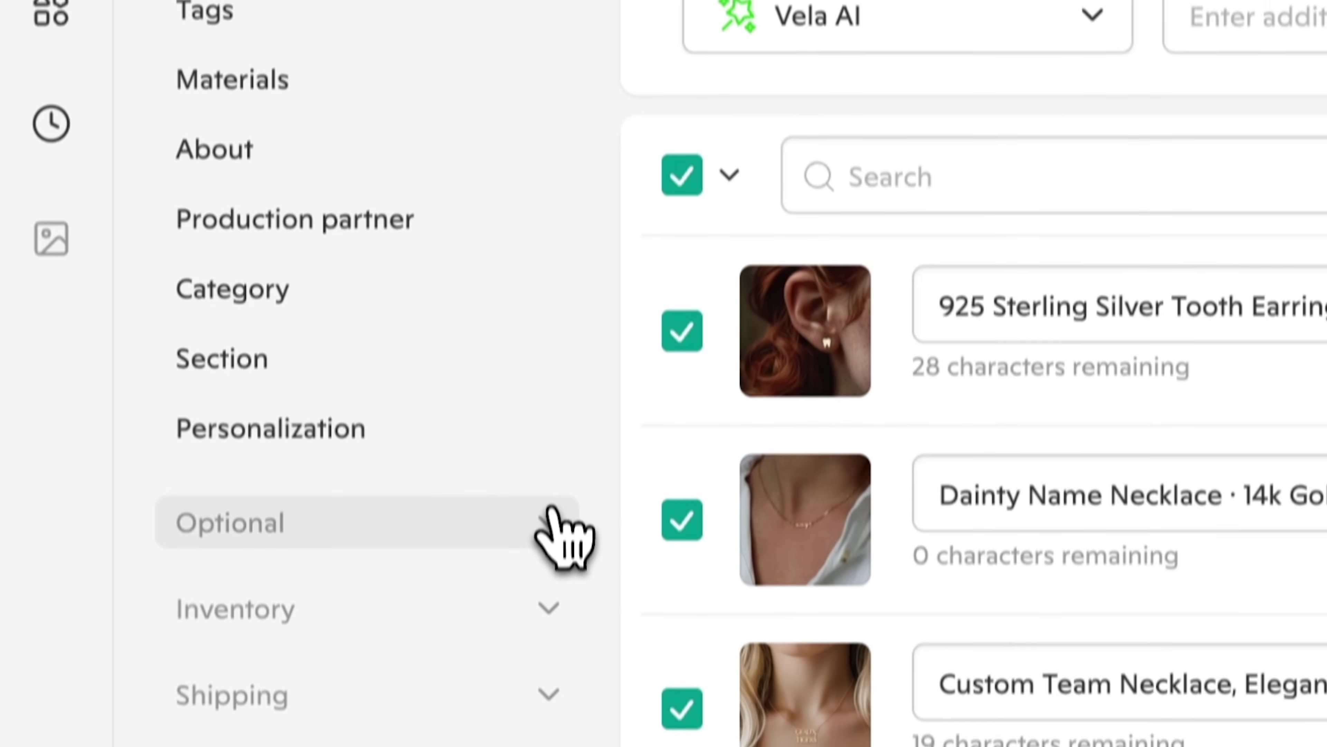
{"action": "left_click", "coordinate": [548, 515]}
{"action": "scroll", "coordinate": [269, 439], "scroll_direction": "down", "scroll_amount": 10}
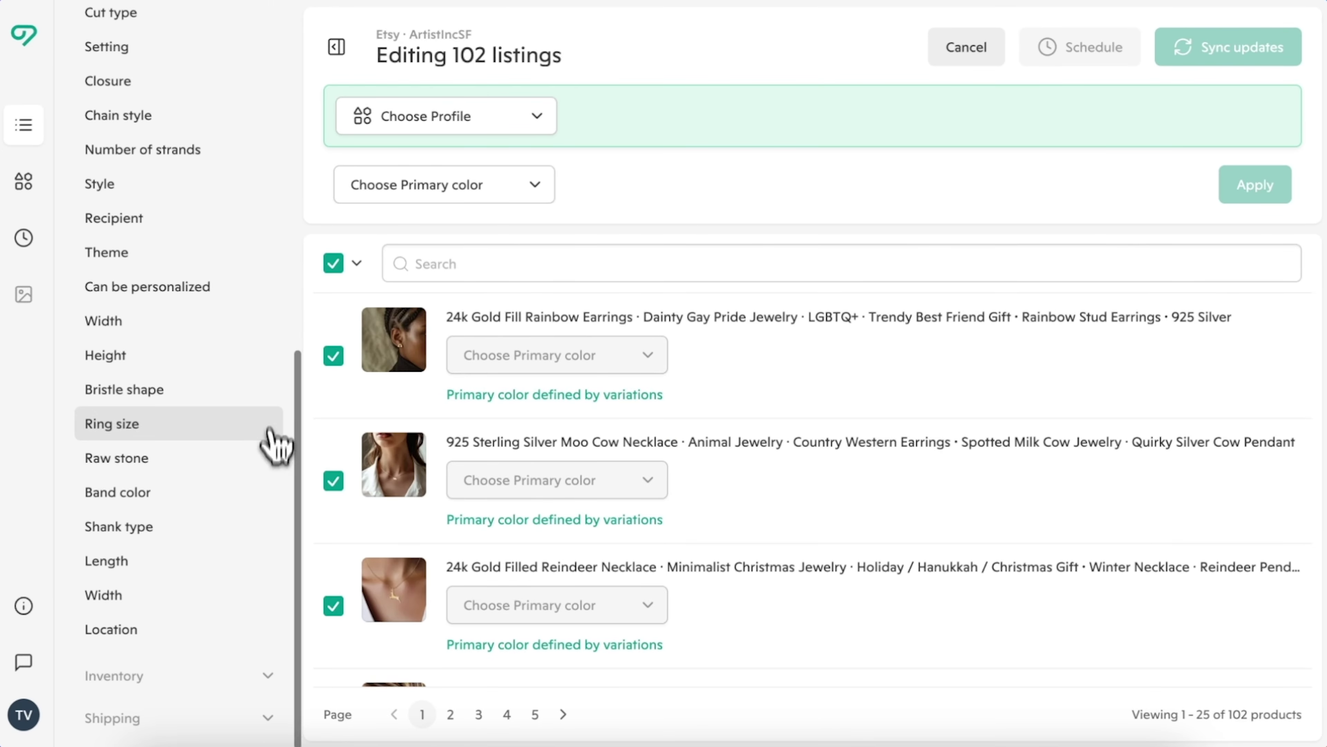
{"action": "left_click", "coordinate": [262, 678]}
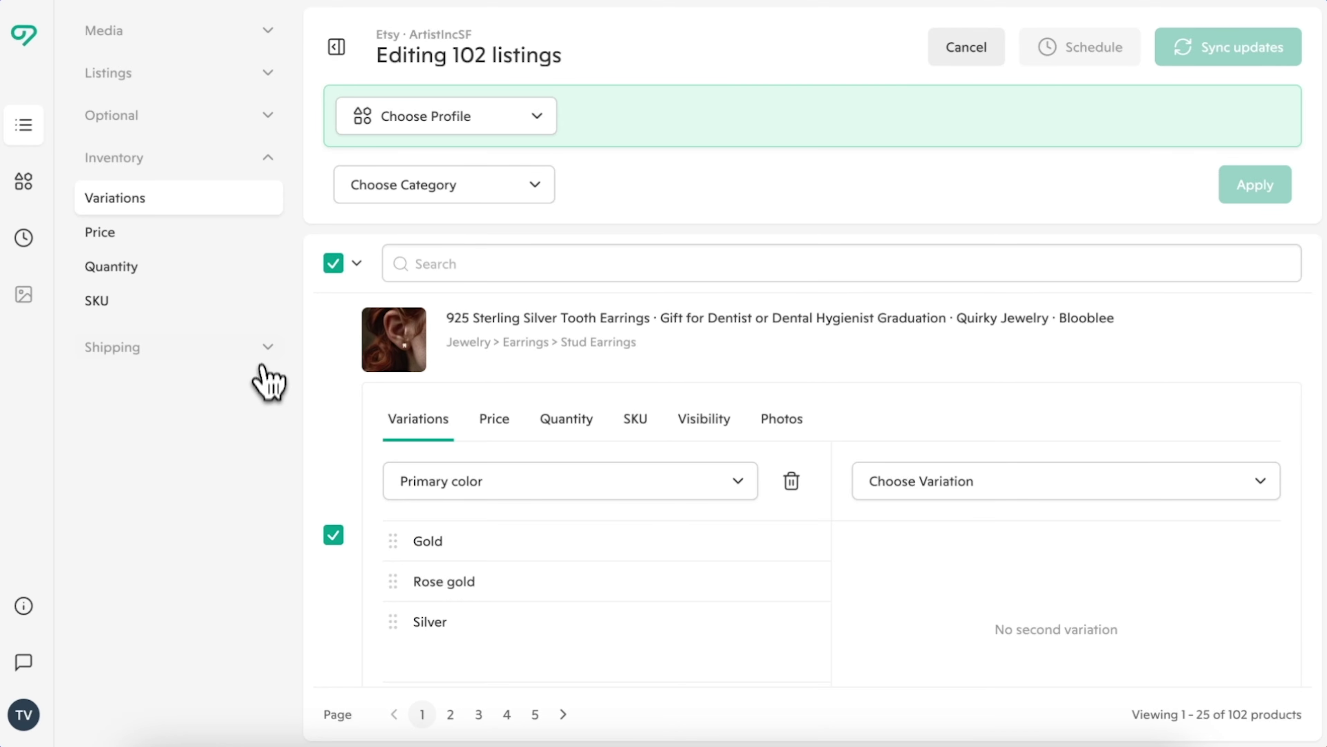
{"action": "left_click", "coordinate": [261, 350]}
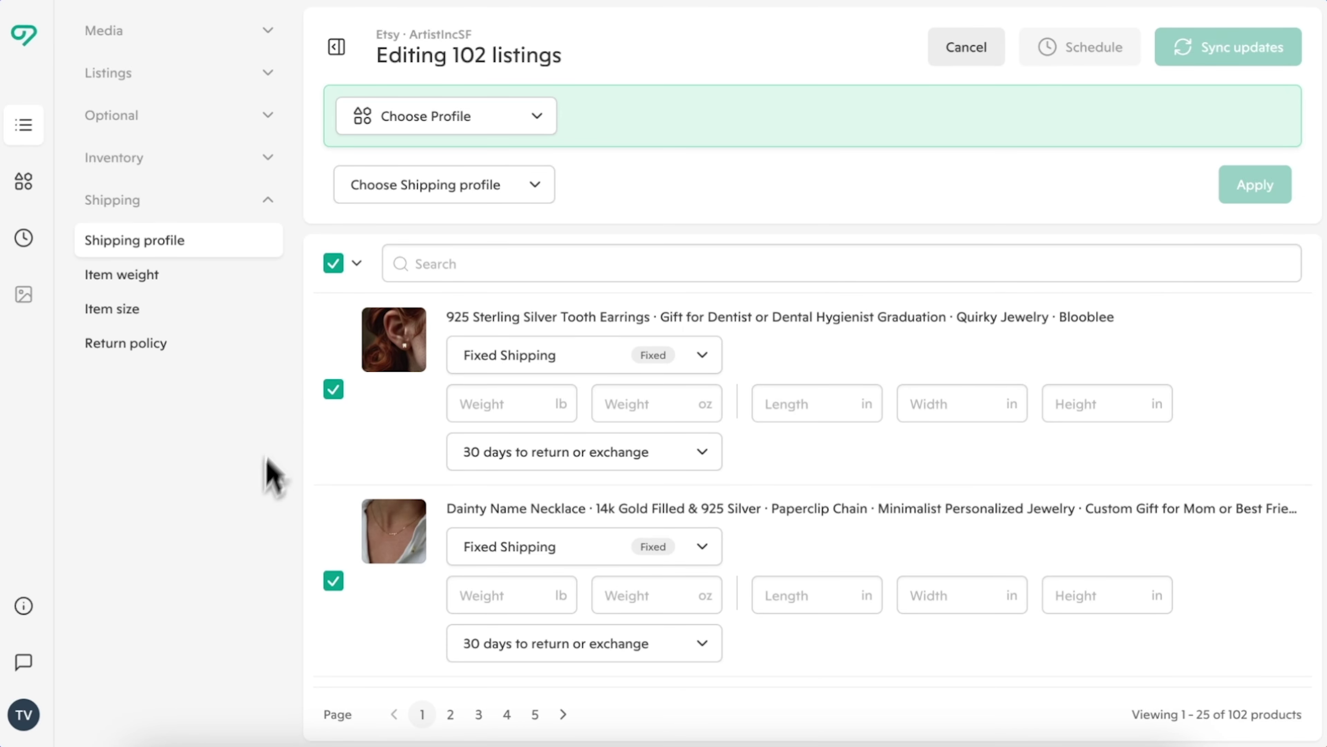
Apply Christmas as the Holiday attribute to the selected listings and check it on pages 3 and 4
{"action": "left_click", "coordinate": [270, 117]}
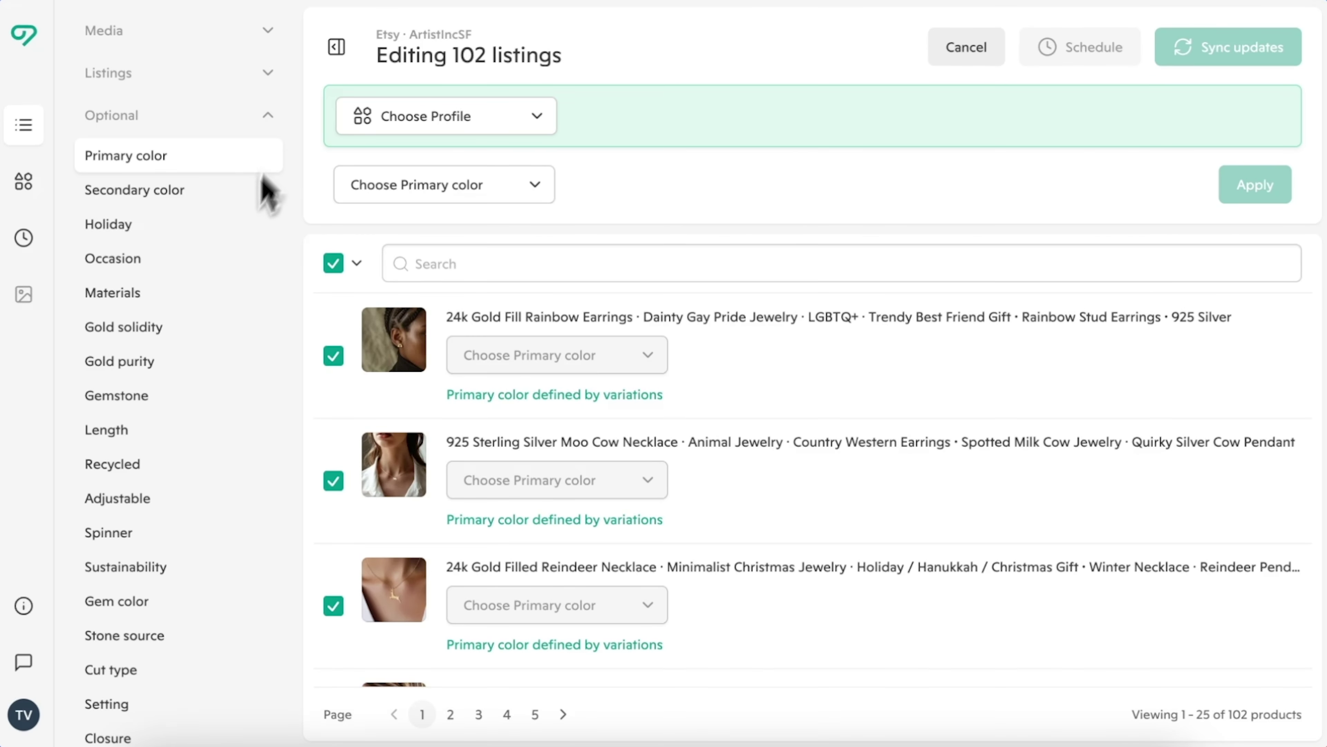
{"action": "left_click", "coordinate": [233, 233]}
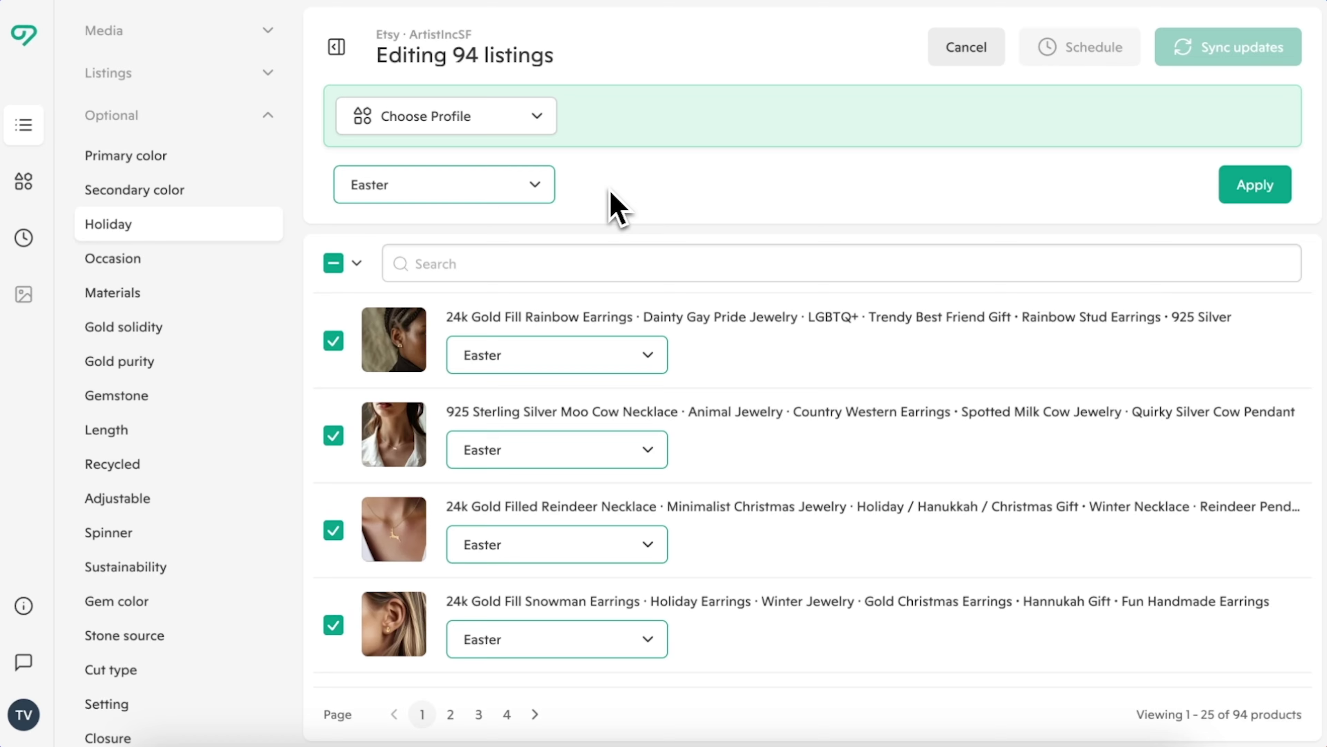
{"action": "left_click", "coordinate": [537, 189]}
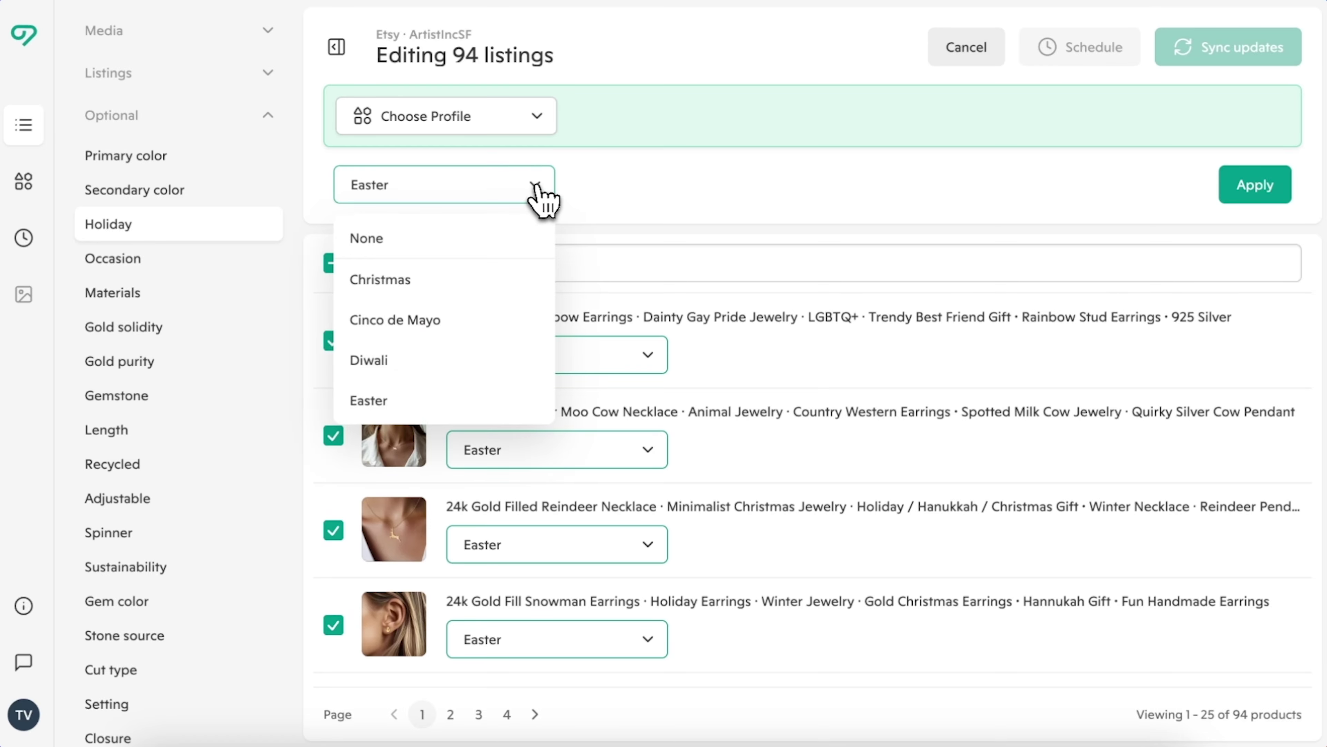
{"action": "left_click", "coordinate": [492, 291]}
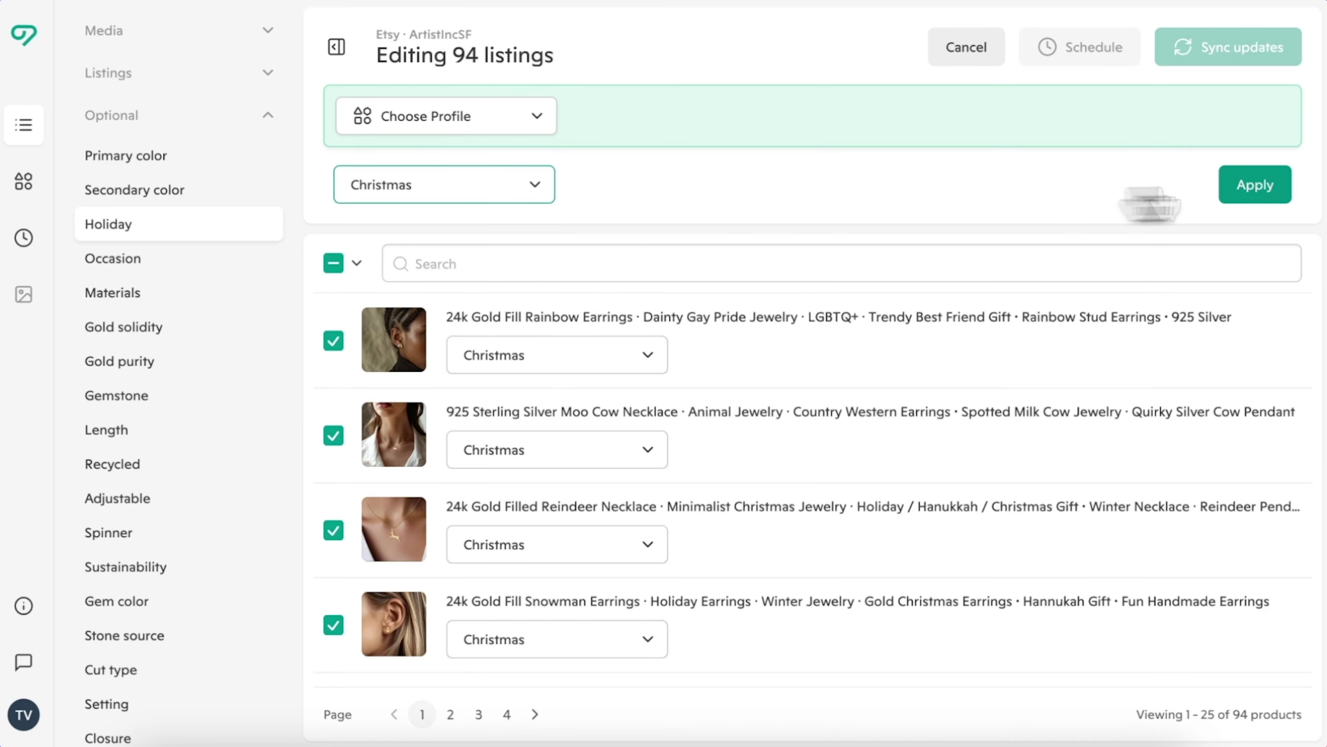
{"action": "left_click", "coordinate": [1249, 190]}
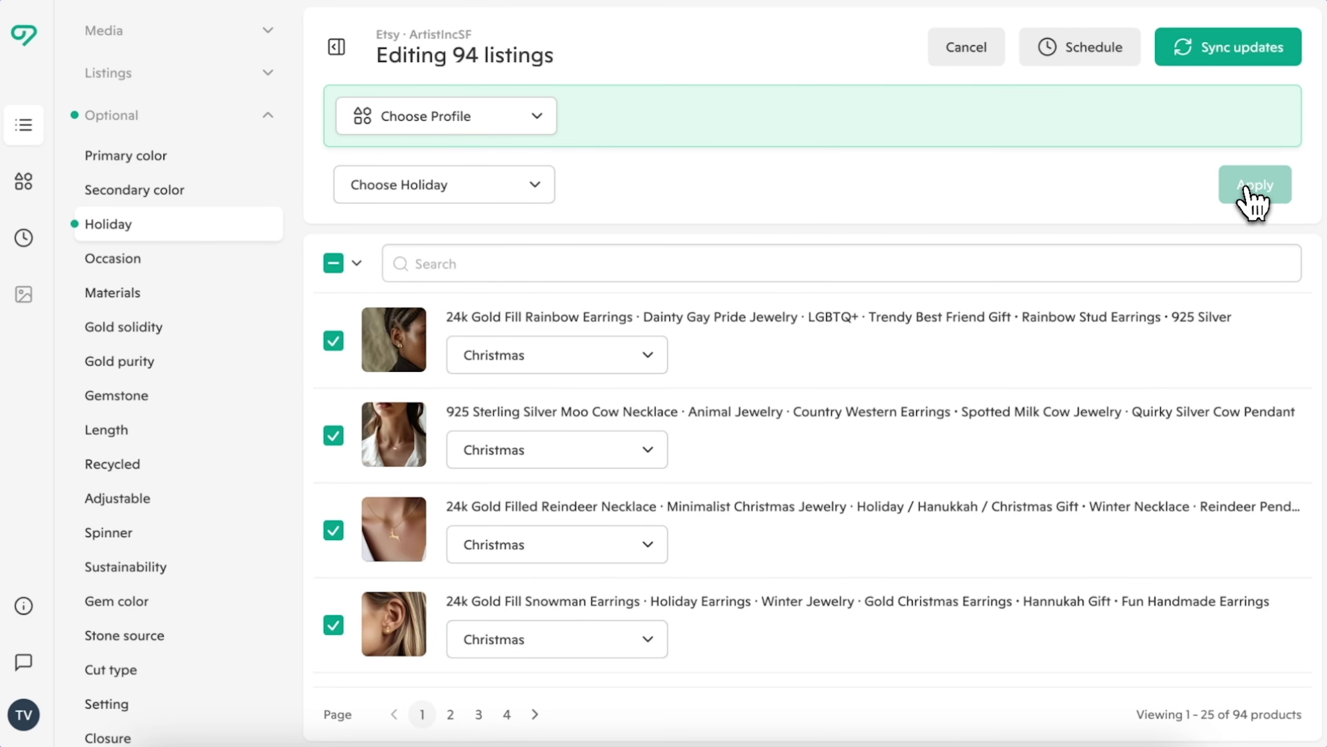
{"action": "left_click", "coordinate": [479, 714]}
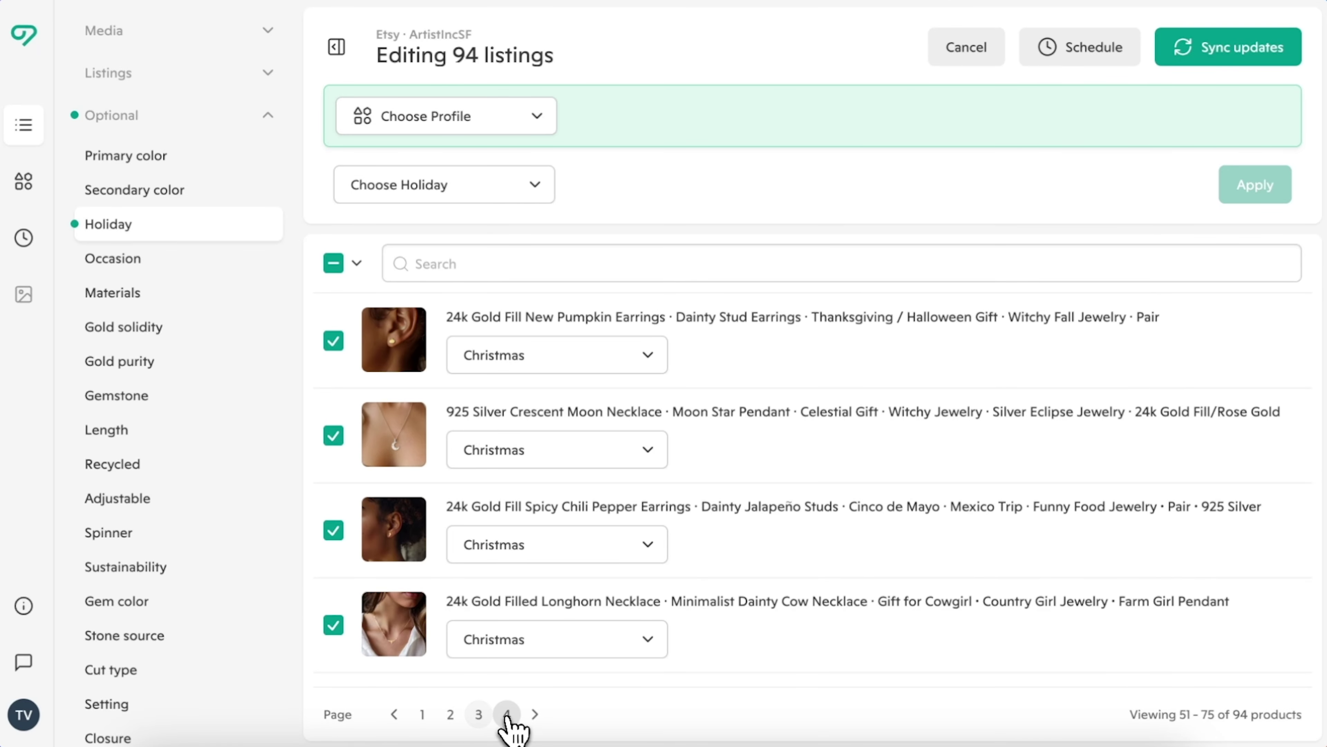
{"action": "left_click", "coordinate": [506, 714]}
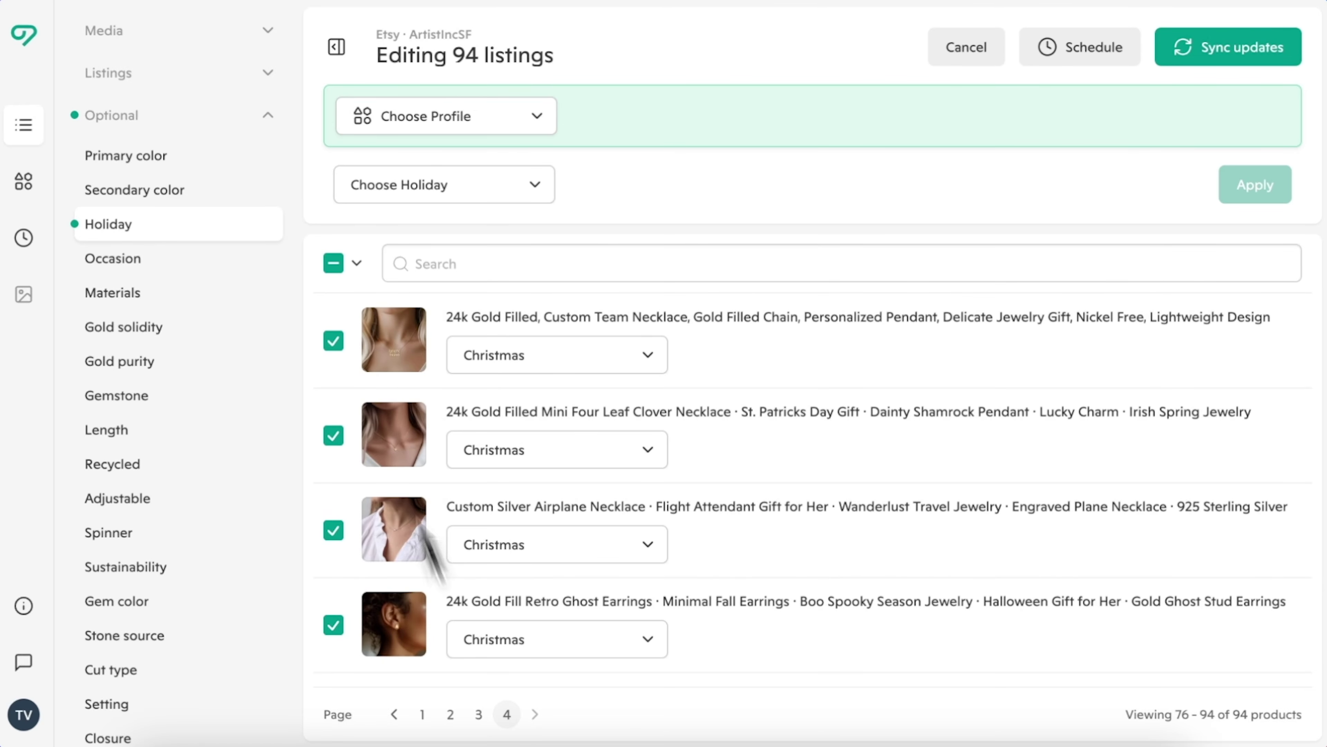
Increase the prices of all selected listings by 30 percent and review the new prices
{"action": "left_click", "coordinate": [271, 114]}
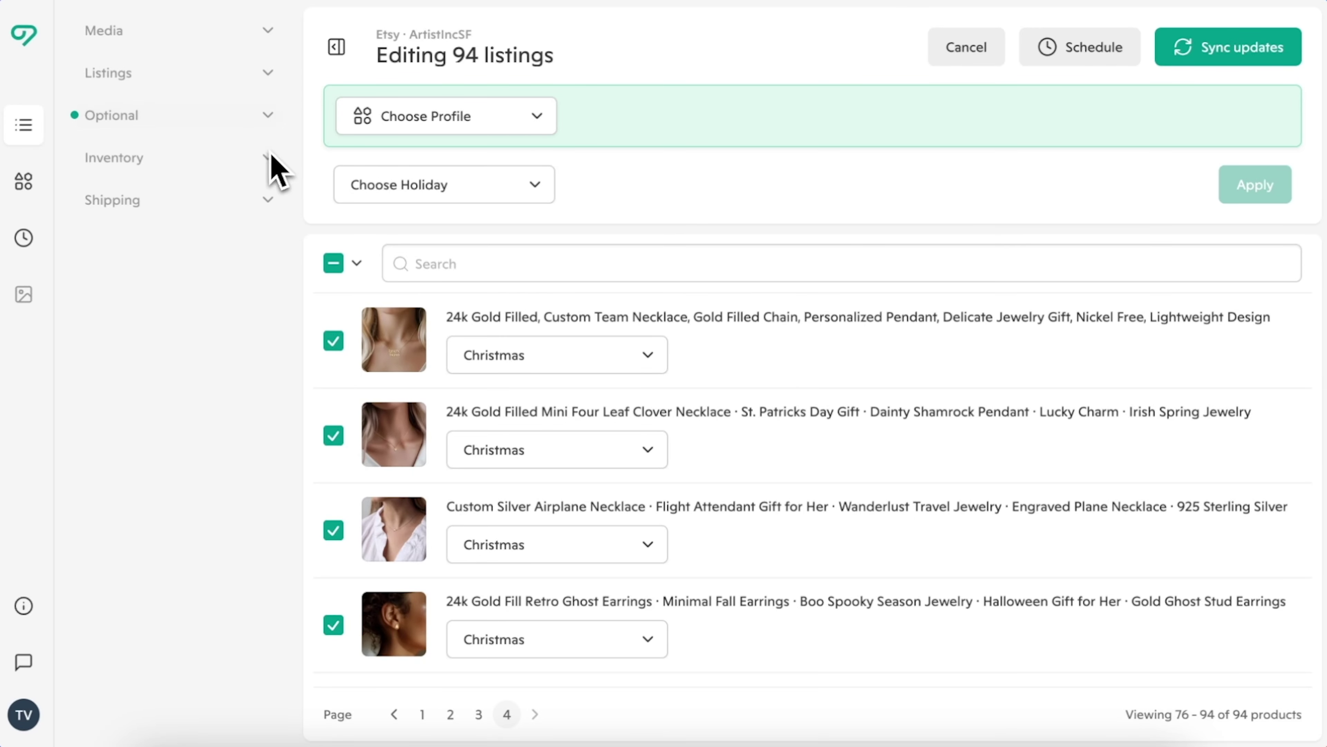
{"action": "left_click", "coordinate": [271, 158]}
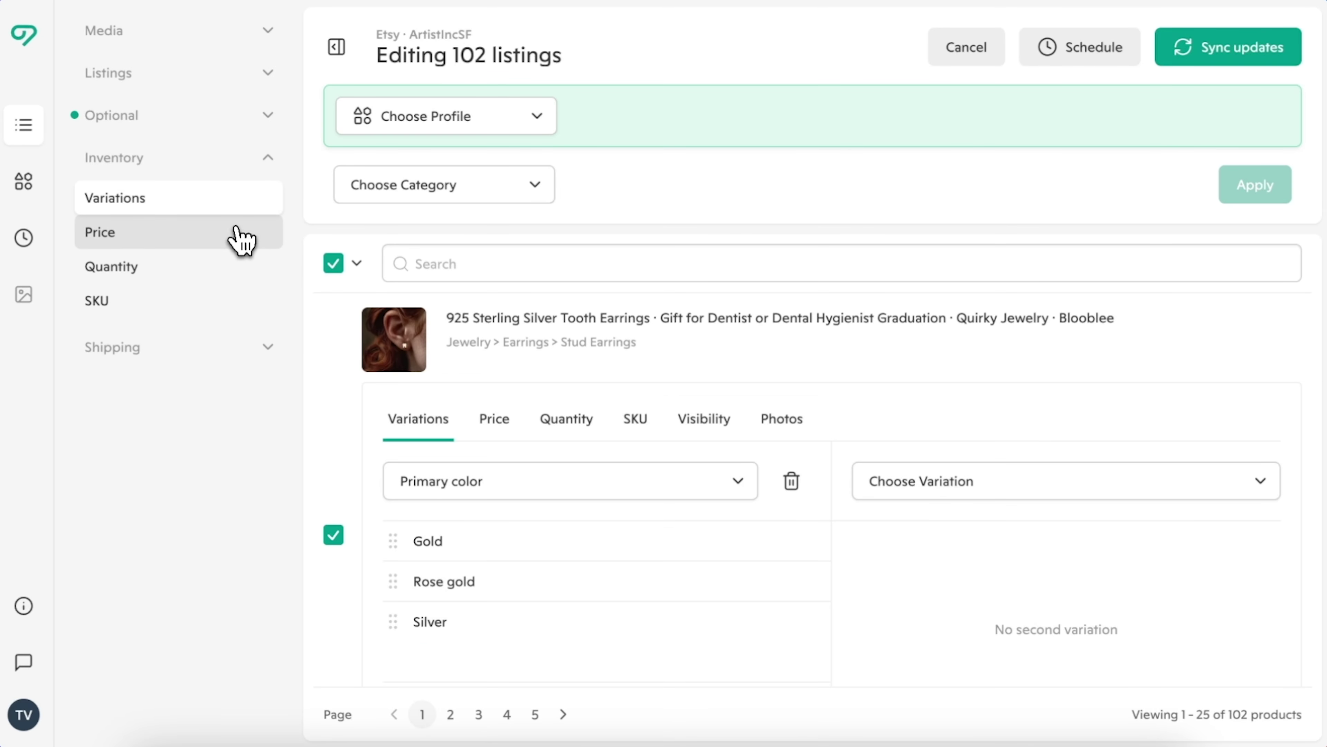
{"action": "left_click", "coordinate": [241, 236]}
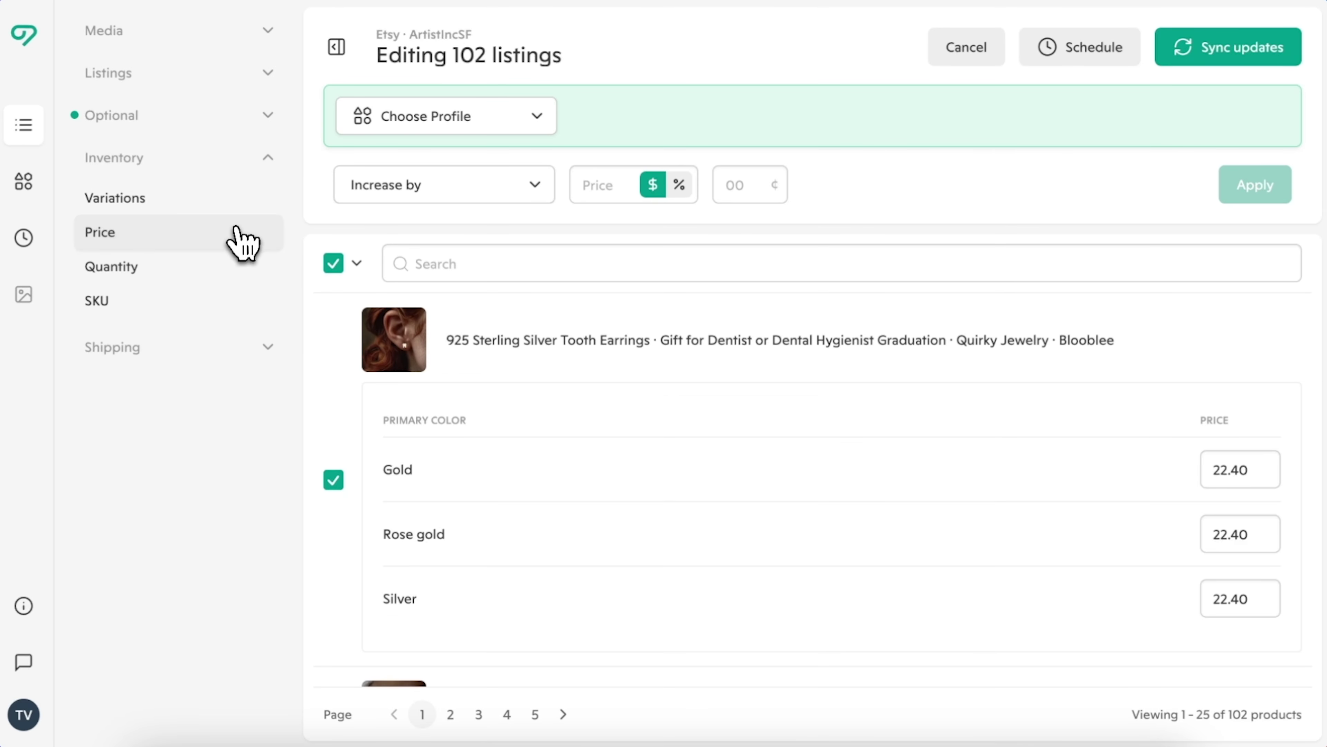
{"action": "left_click", "coordinate": [389, 191]}
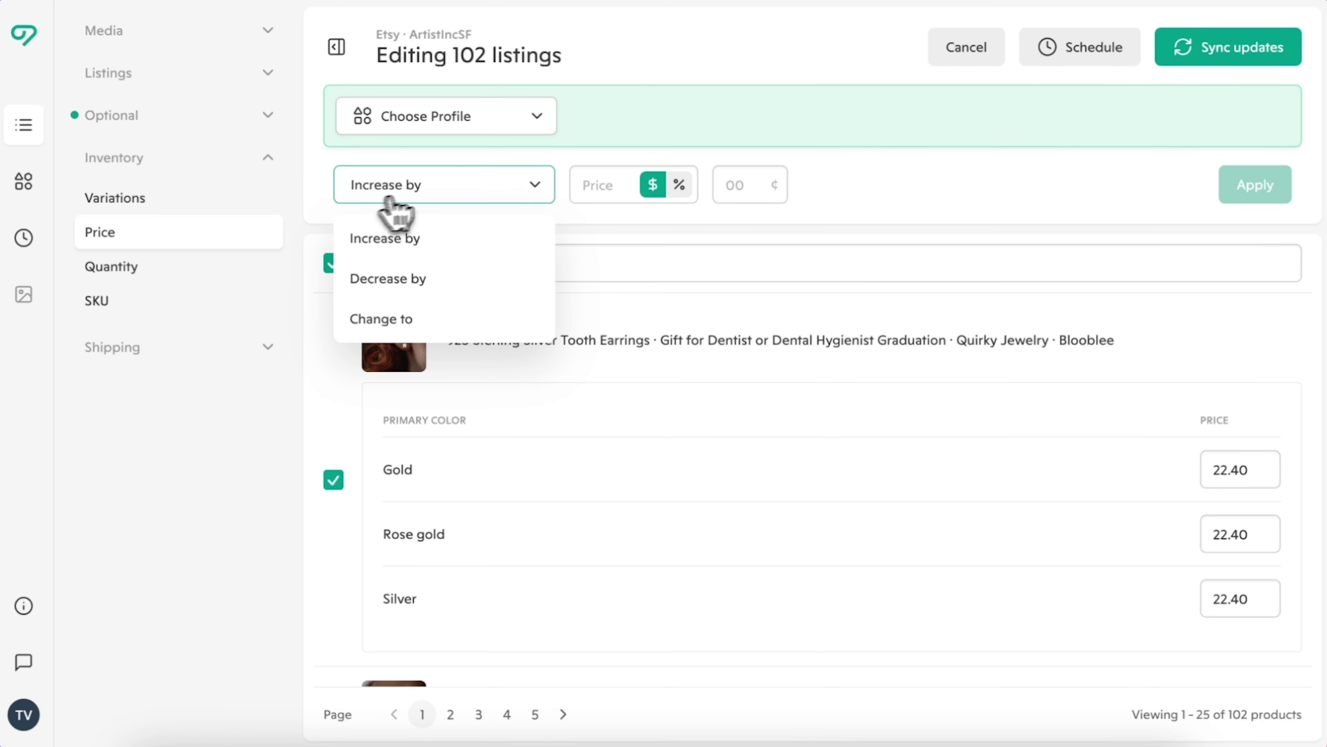
{"action": "left_click", "coordinate": [470, 186]}
{"action": "left_click", "coordinate": [594, 190]}
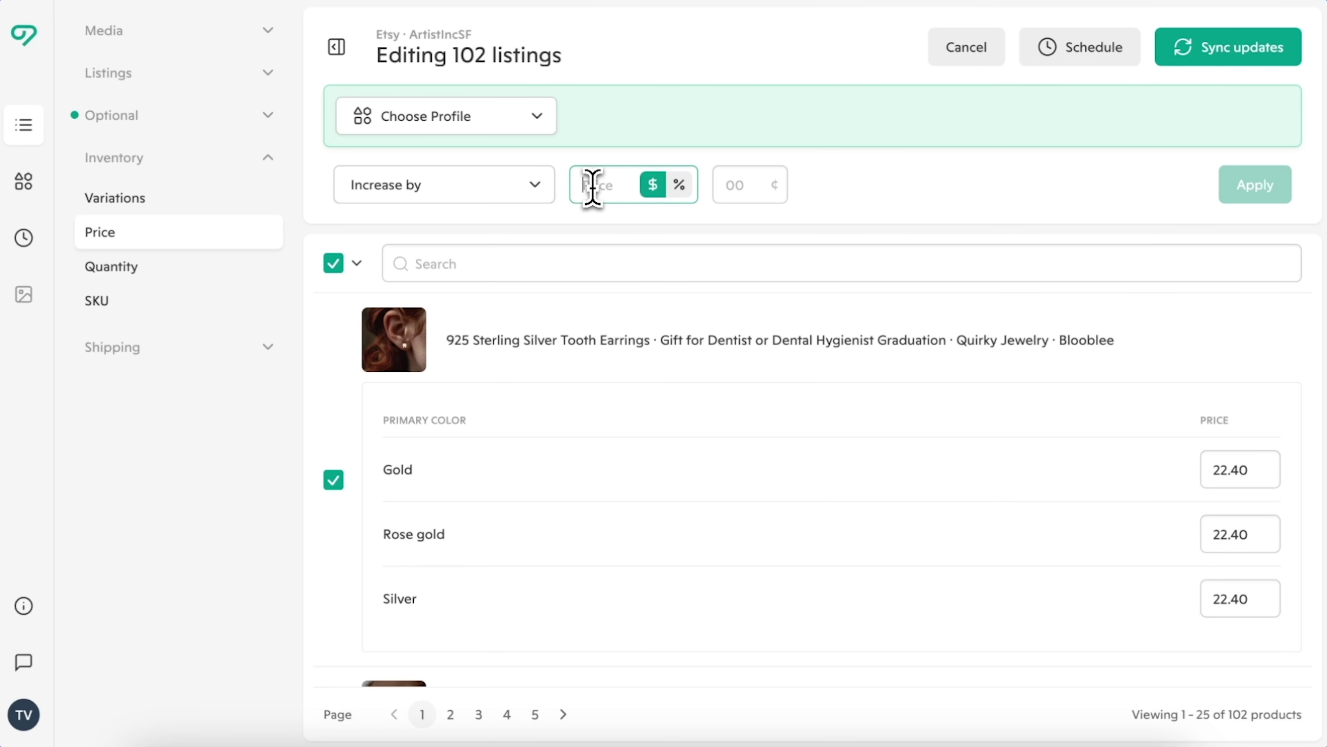
{"action": "type", "text": "30"}
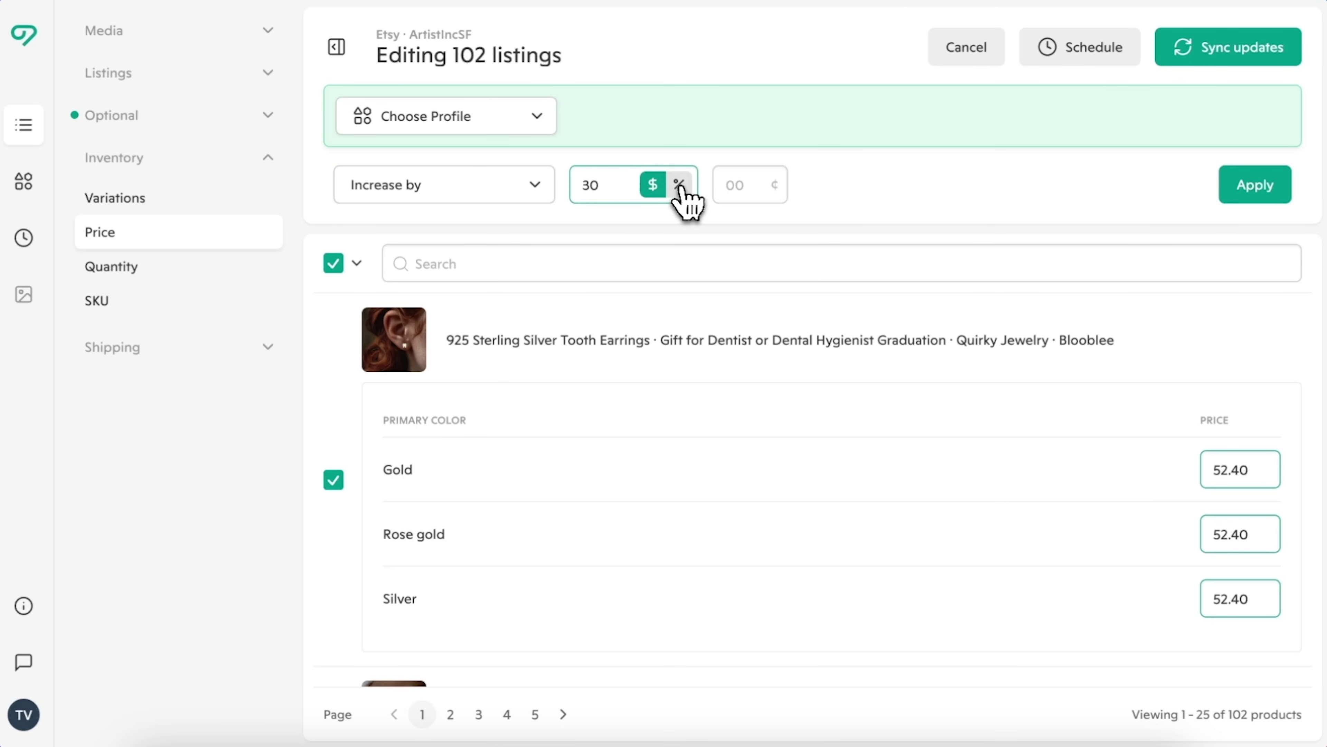
{"action": "left_click", "coordinate": [681, 187]}
{"action": "left_click", "coordinate": [1257, 196]}
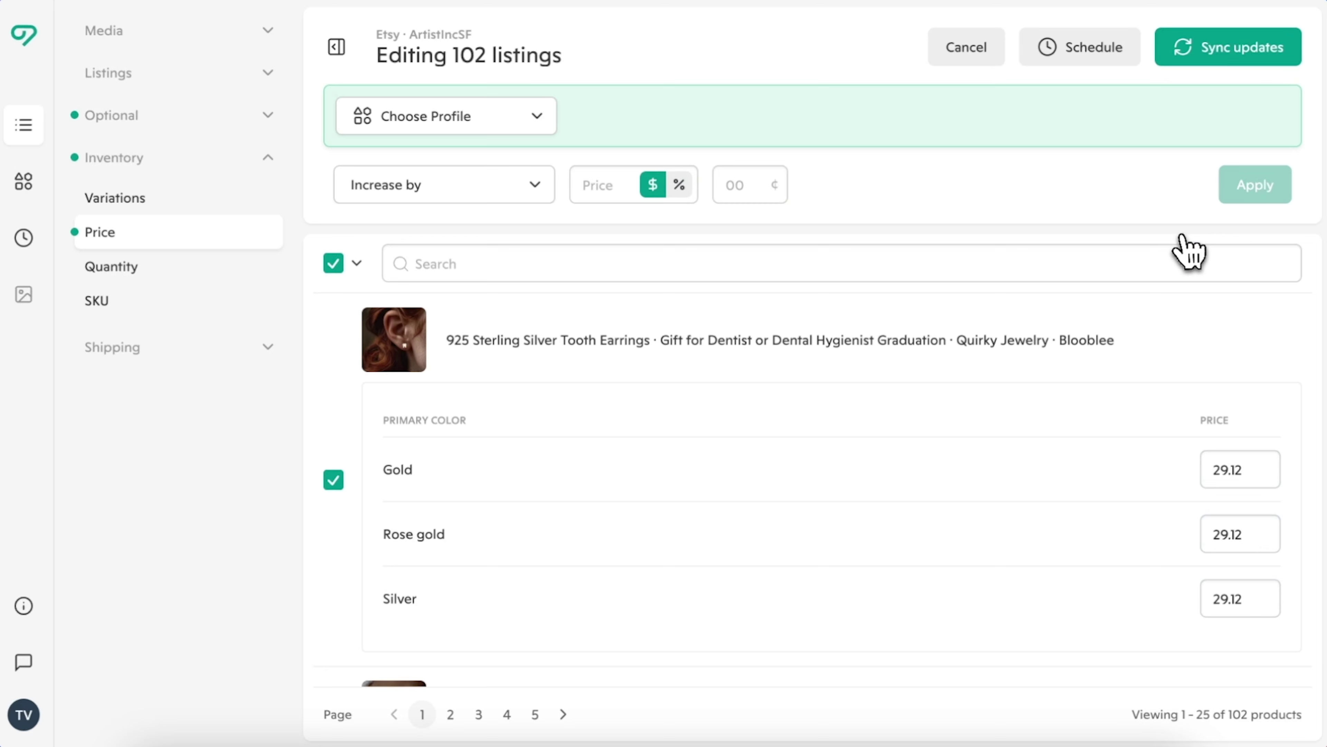
{"action": "scroll", "coordinate": [957, 418], "scroll_direction": "down", "scroll_amount": 10}
{"action": "scroll", "coordinate": [952, 455], "scroll_direction": "down", "scroll_amount": 15}
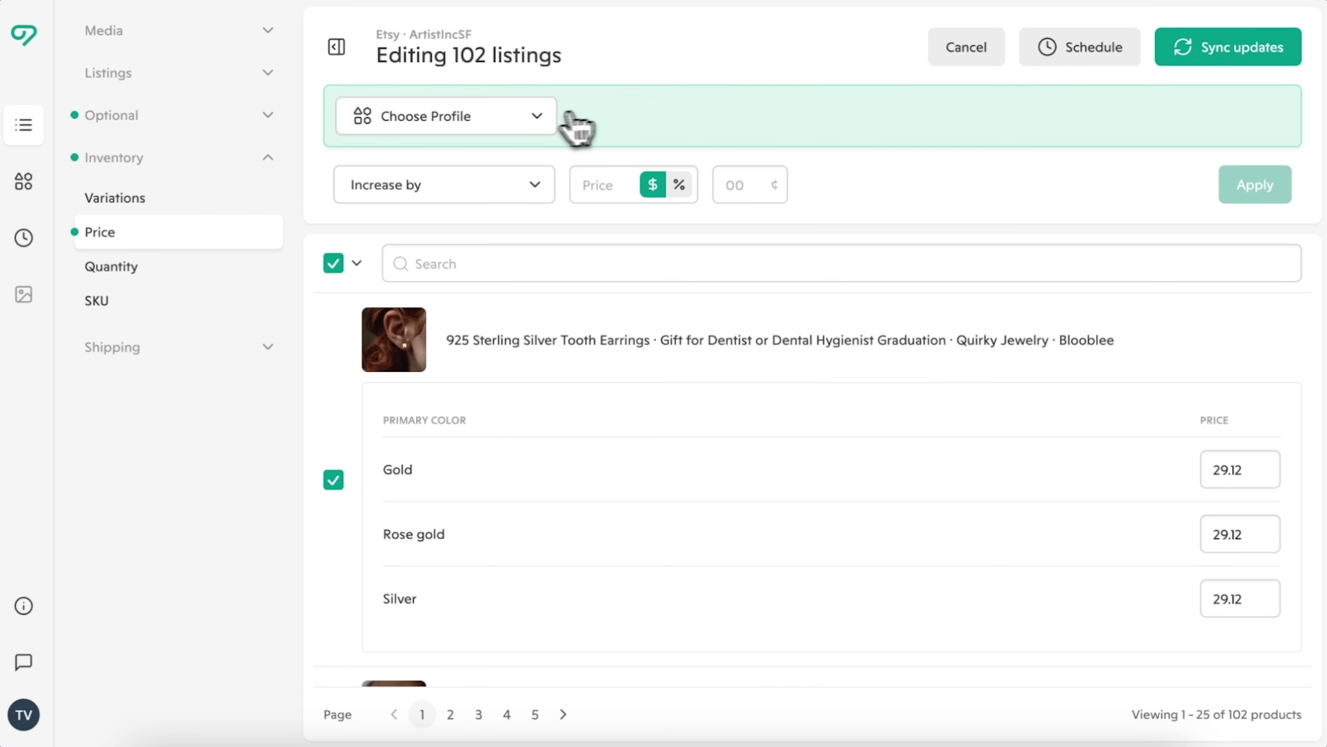
Review the saved profiles that can be applied to the listings, without choosing one
{"action": "left_click", "coordinate": [538, 119]}
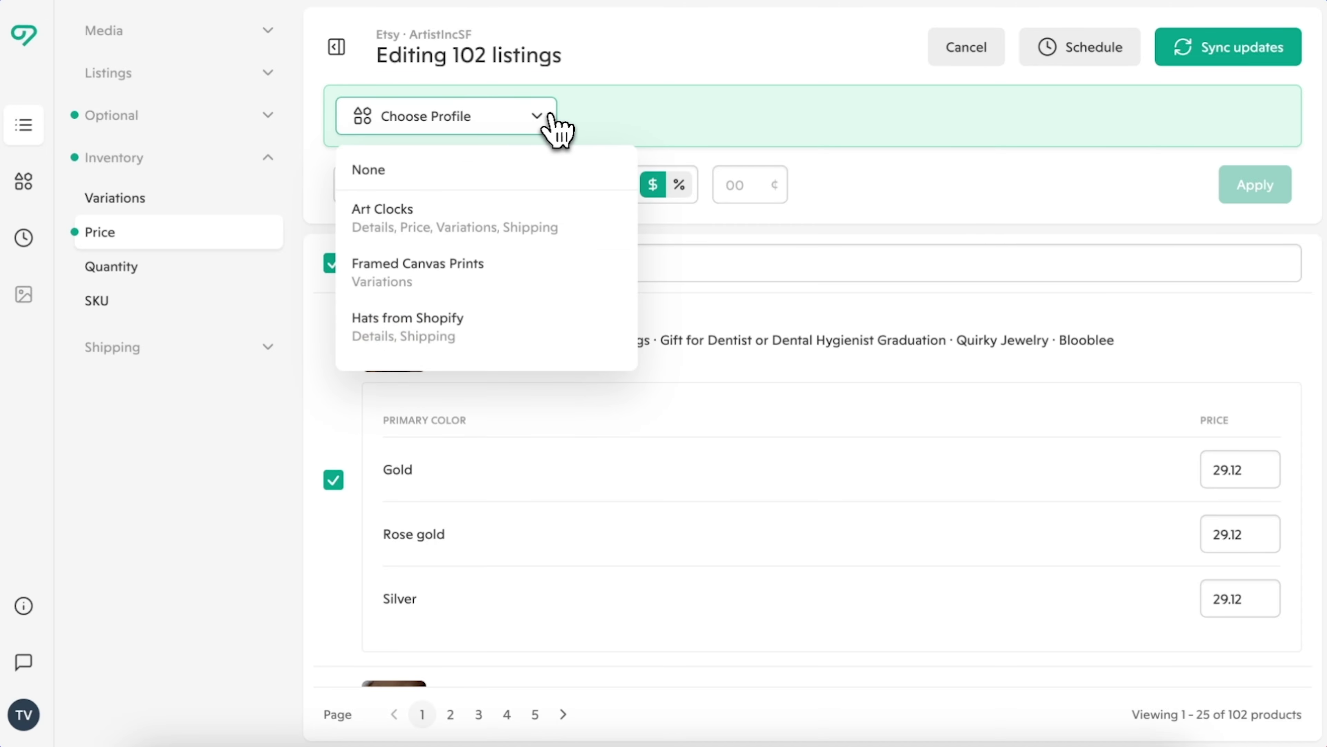
{"action": "scroll", "coordinate": [578, 252], "scroll_direction": "down", "scroll_amount": 2}
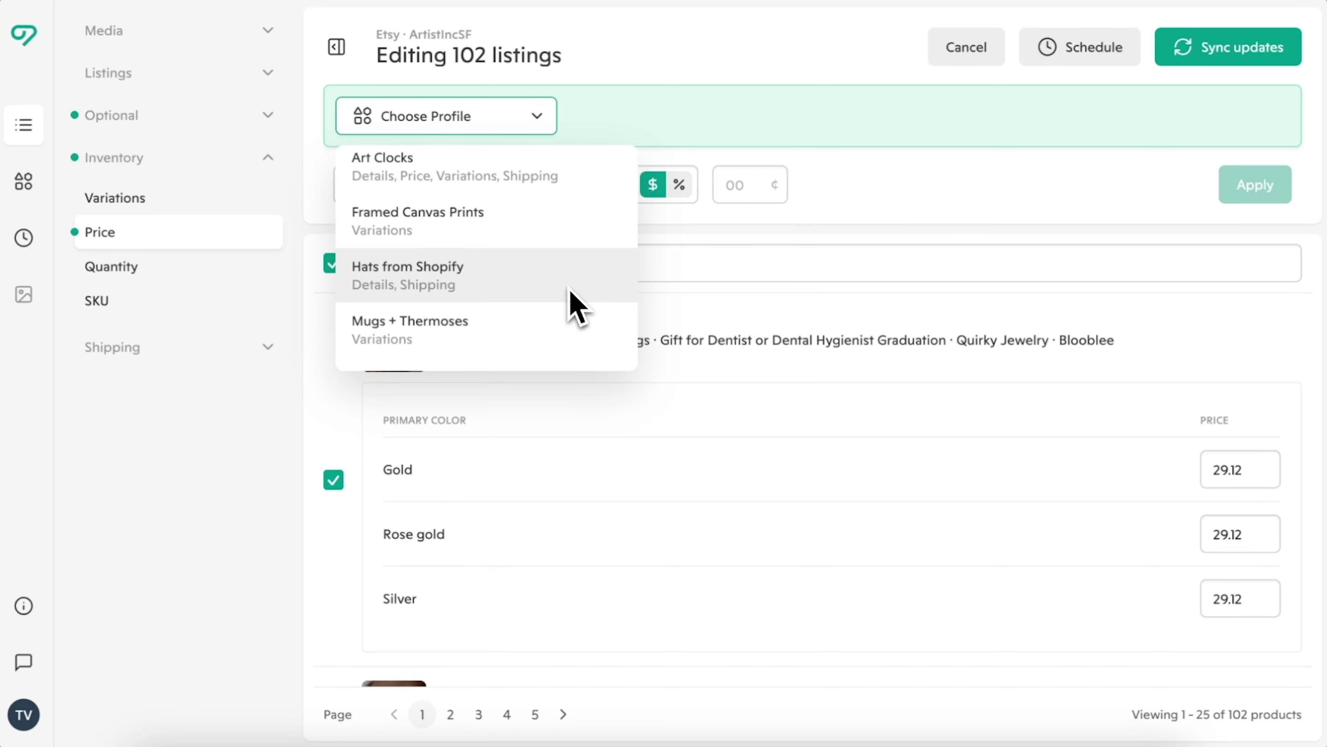
{"action": "scroll", "coordinate": [564, 318], "scroll_direction": "down", "scroll_amount": 1}
{"action": "scroll", "coordinate": [566, 335], "scroll_direction": "down", "scroll_amount": 1}
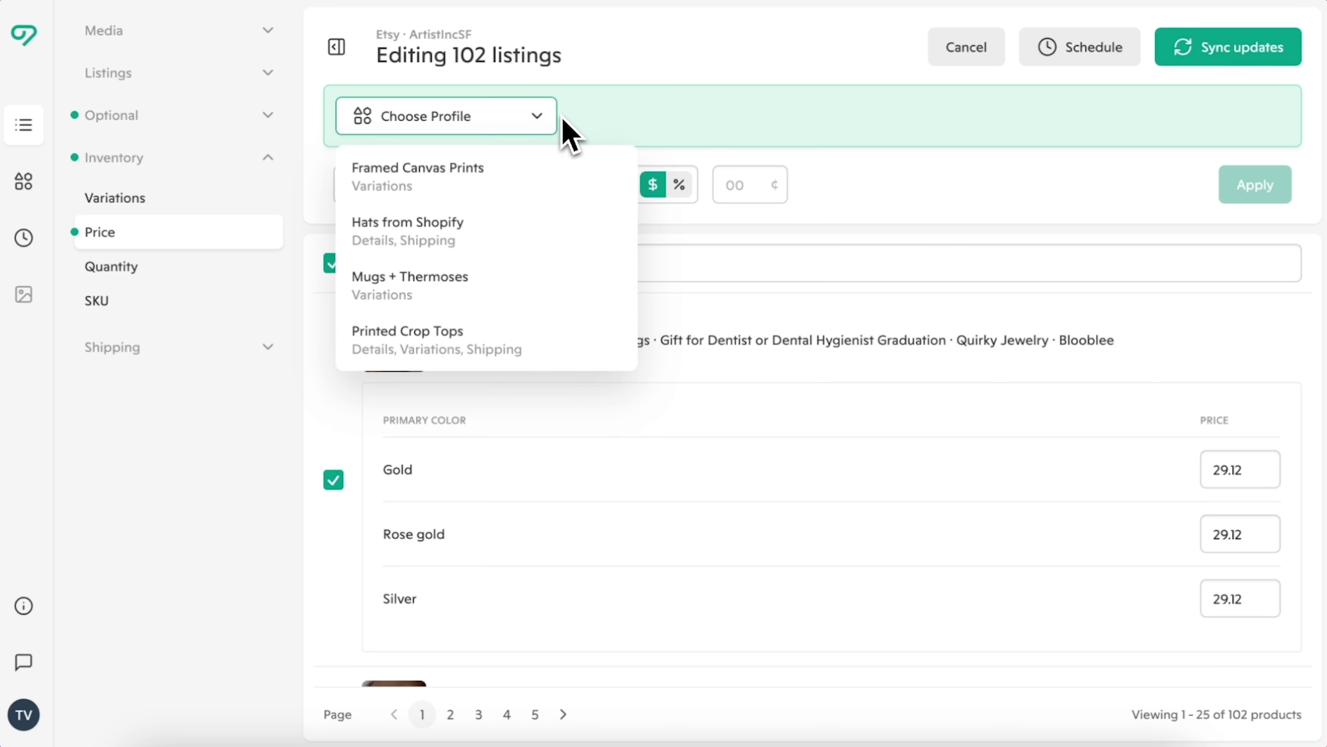
{"action": "left_click", "coordinate": [547, 120]}
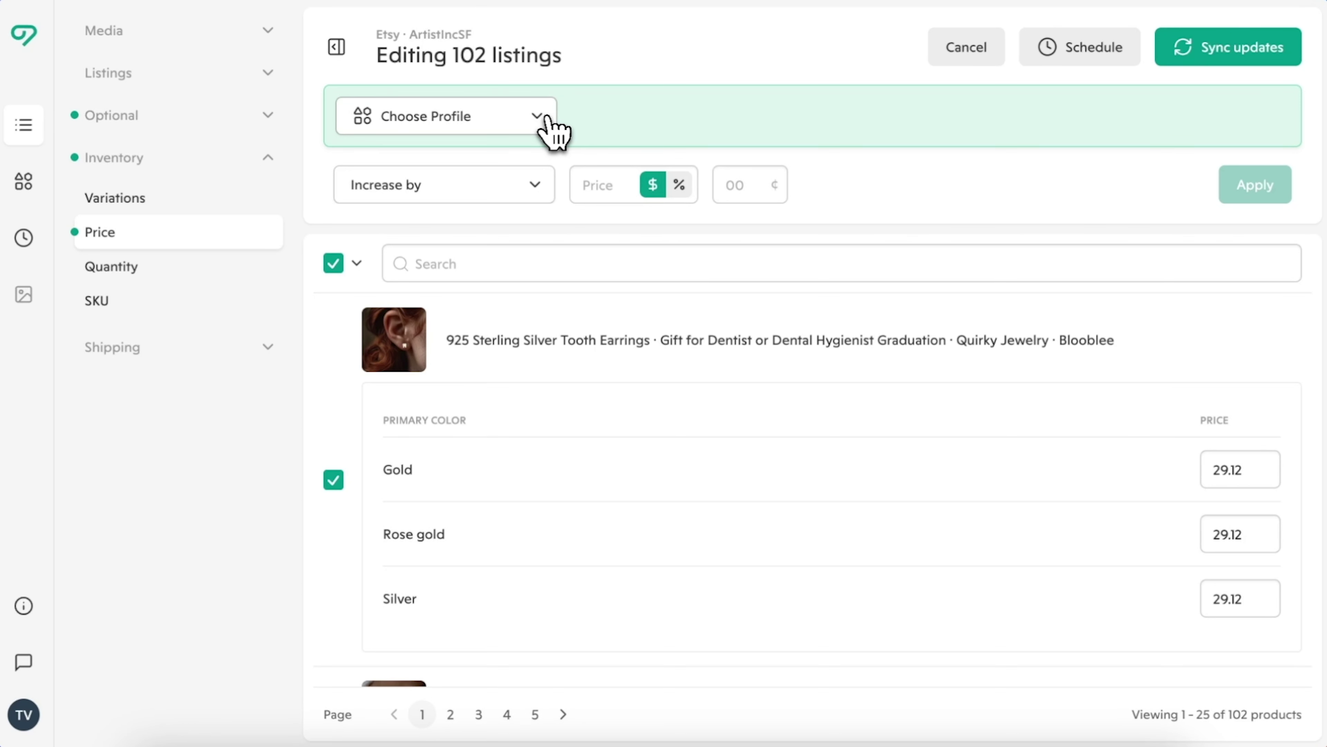
Check the title score criteria, optimize the titles of all selected listings with Vela AI and keep the suggestions
{"action": "left_click", "coordinate": [256, 76]}
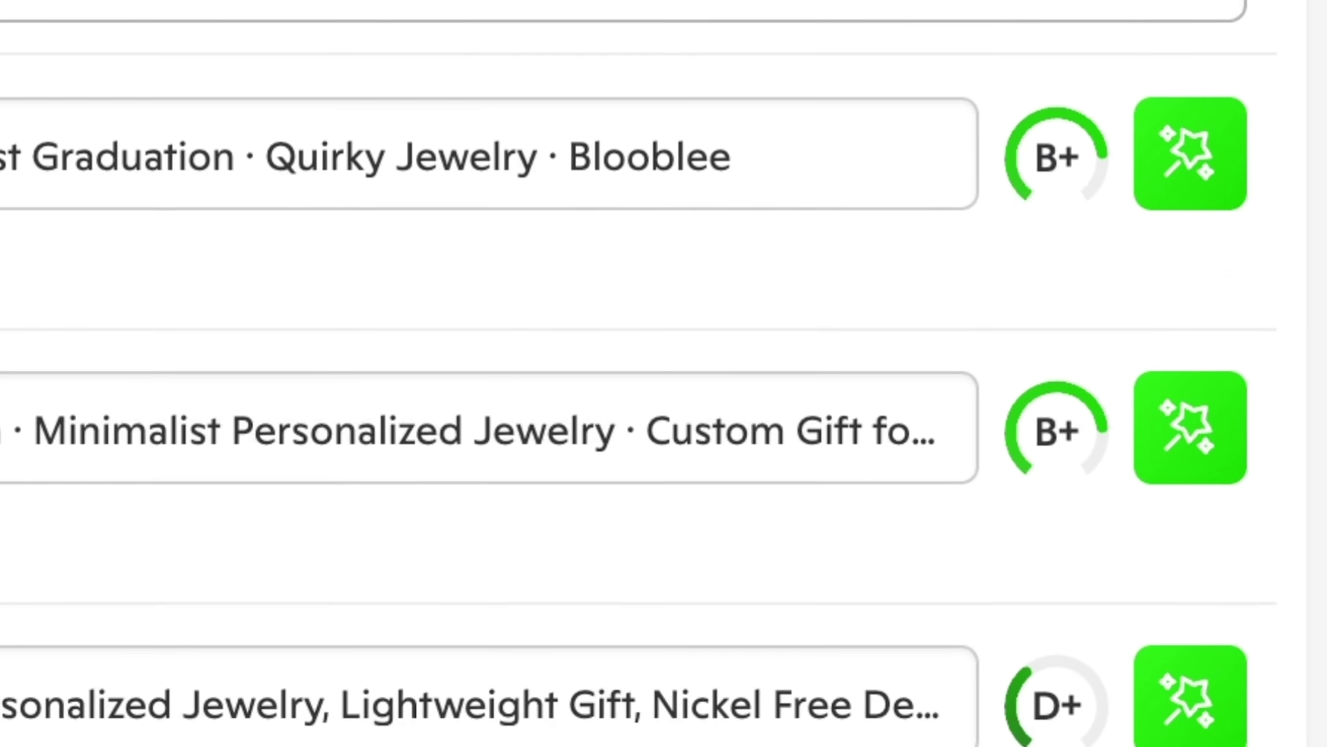
{"action": "mouse_move", "coordinate": [1061, 167]}
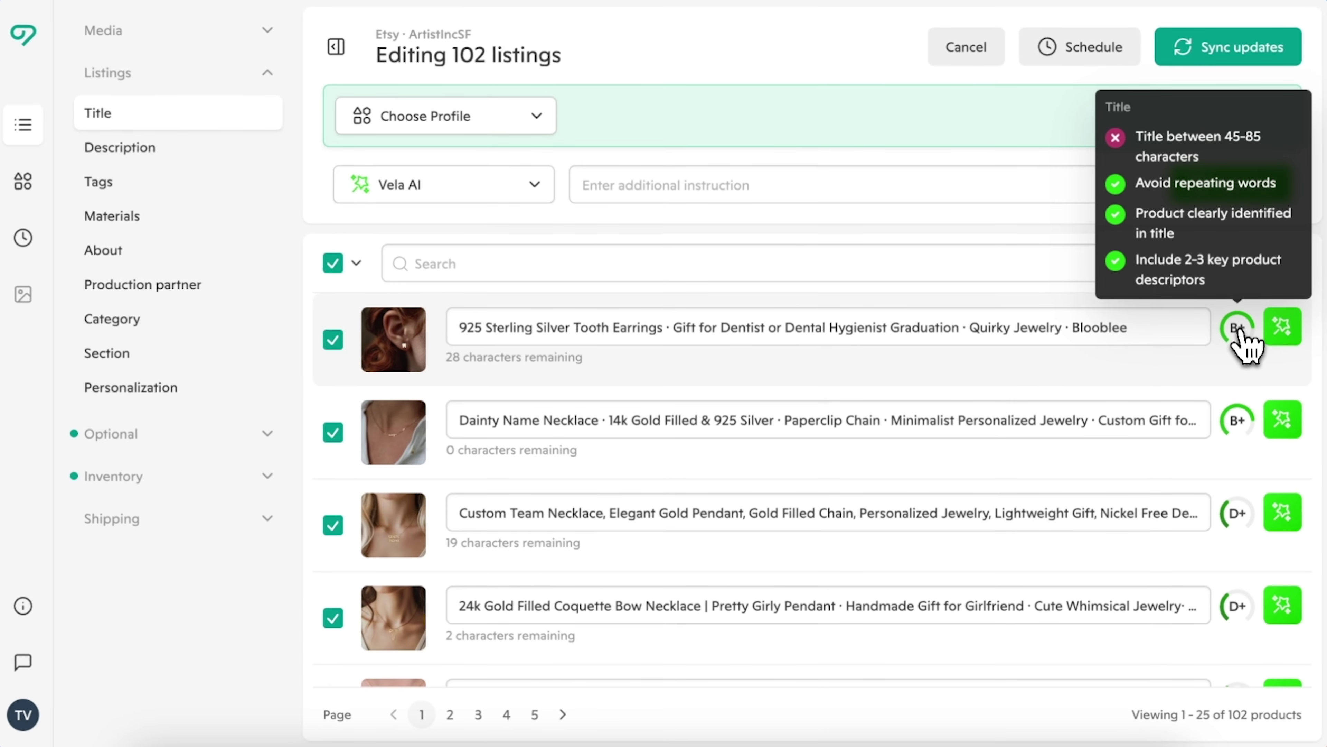
{"action": "mouse_move", "coordinate": [1239, 518]}
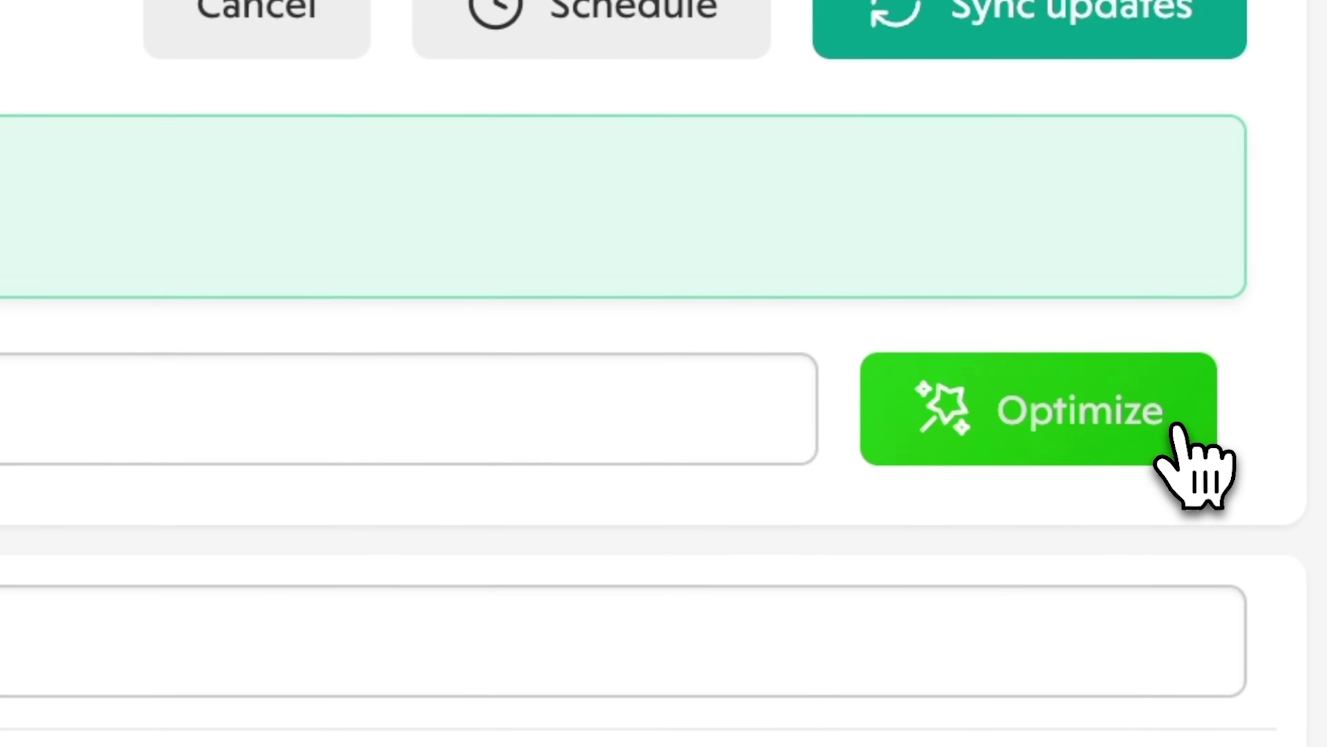
{"action": "left_click", "coordinate": [1180, 427]}
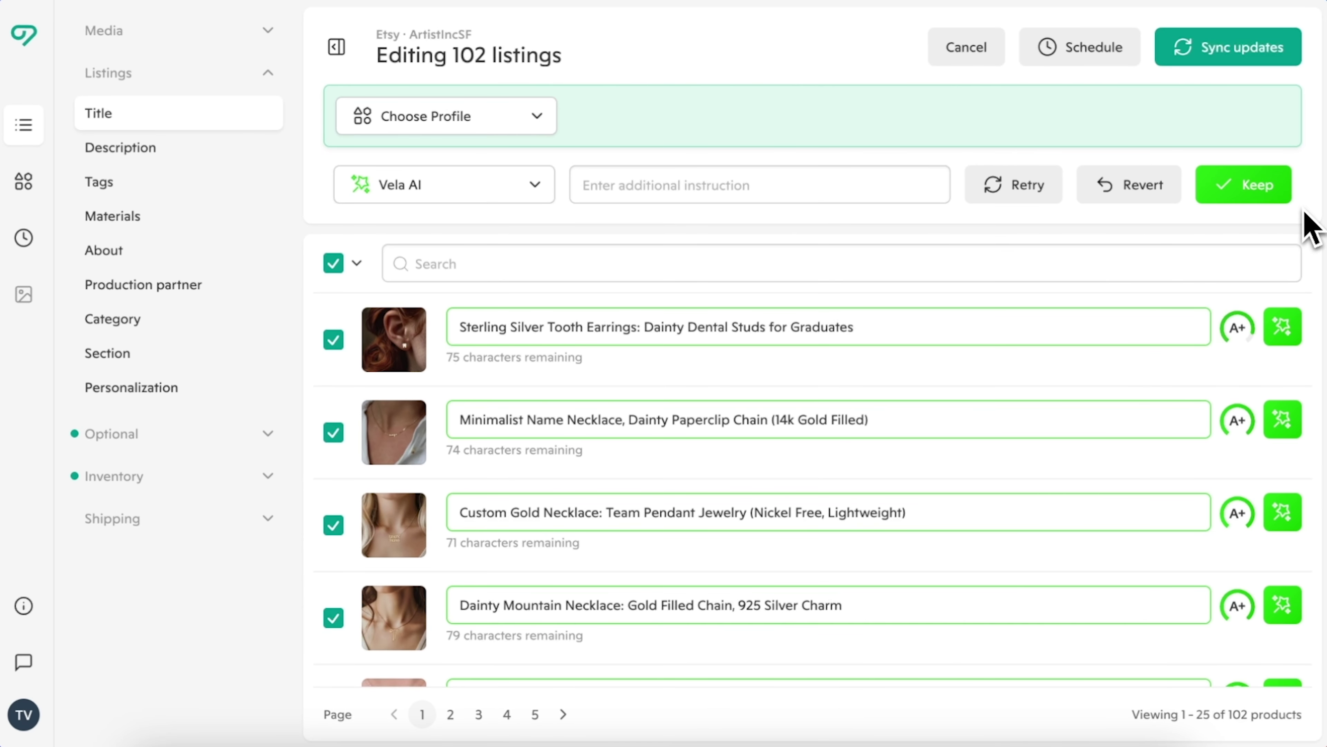
{"action": "left_click", "coordinate": [1280, 197]}
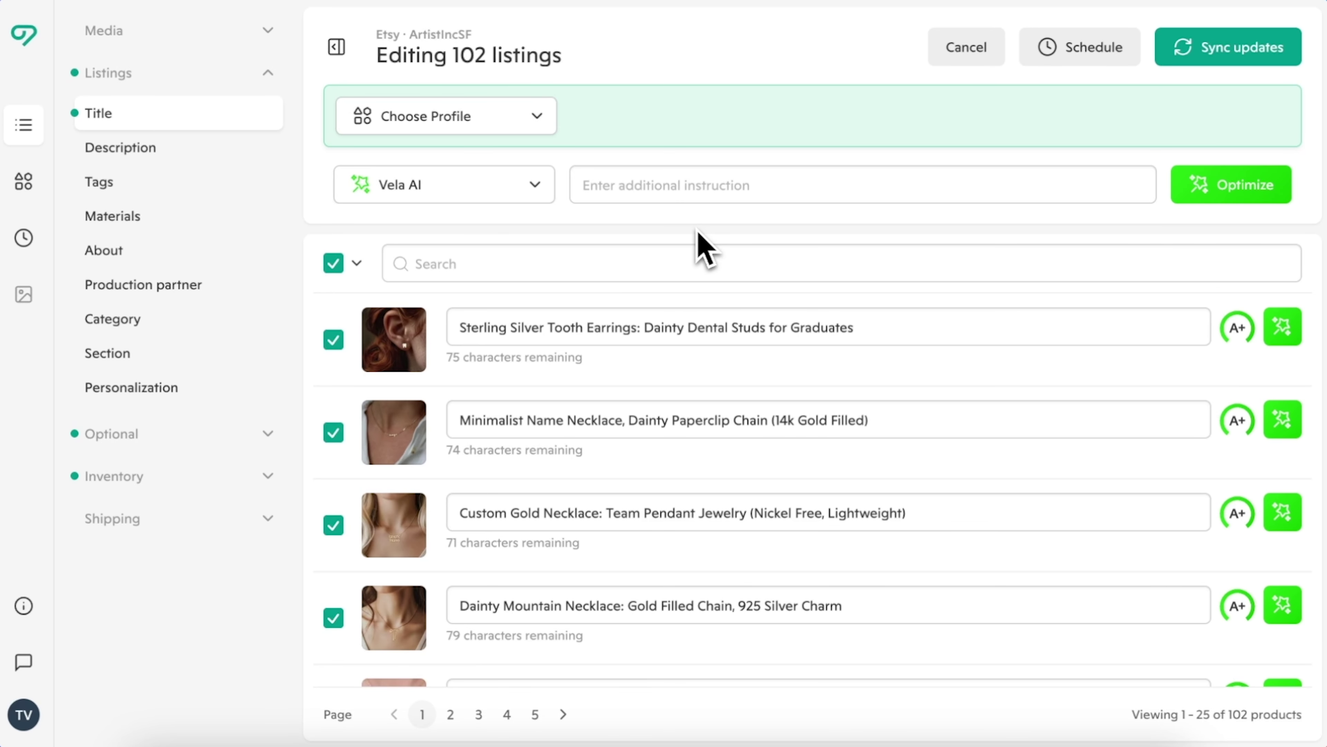
Remove "Fill" from the tooth earrings' description so its first feature reads "Chain Material: Solid 14k Gold"
{"action": "left_click", "coordinate": [248, 155]}
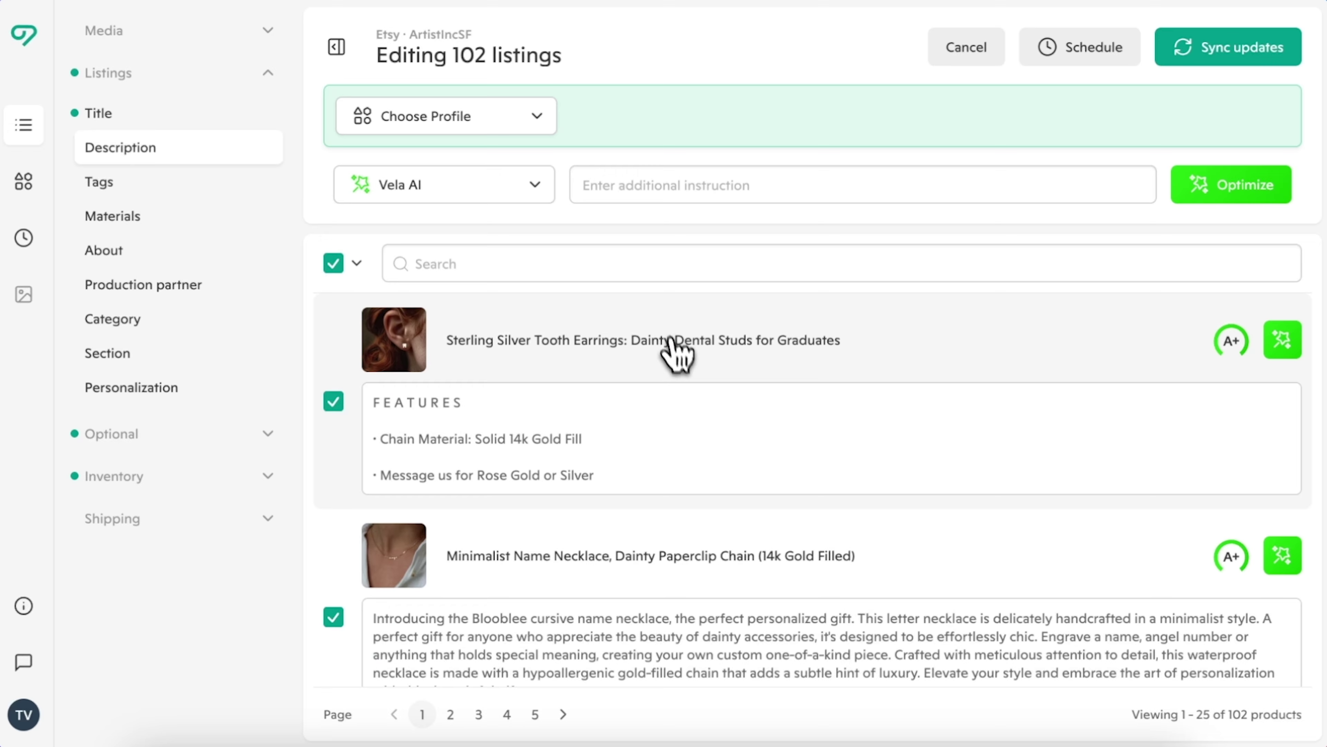
{"action": "left_click", "coordinate": [609, 446]}
{"action": "key", "text": "BackSpace"}
{"action": "key", "text": "BackSpace"}
{"action": "key", "text": "BackSpace"}
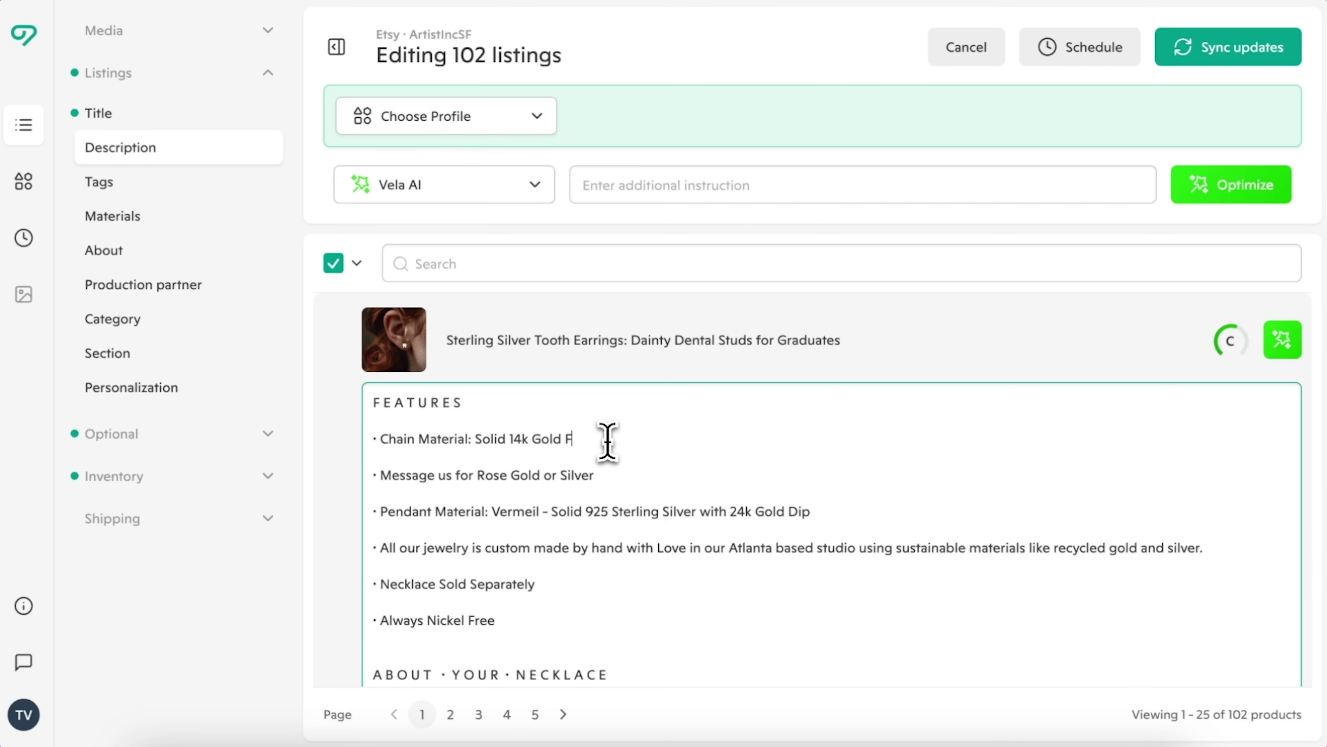
{"action": "key", "text": "BackSpace"}
{"action": "key", "text": "BackSpace"}
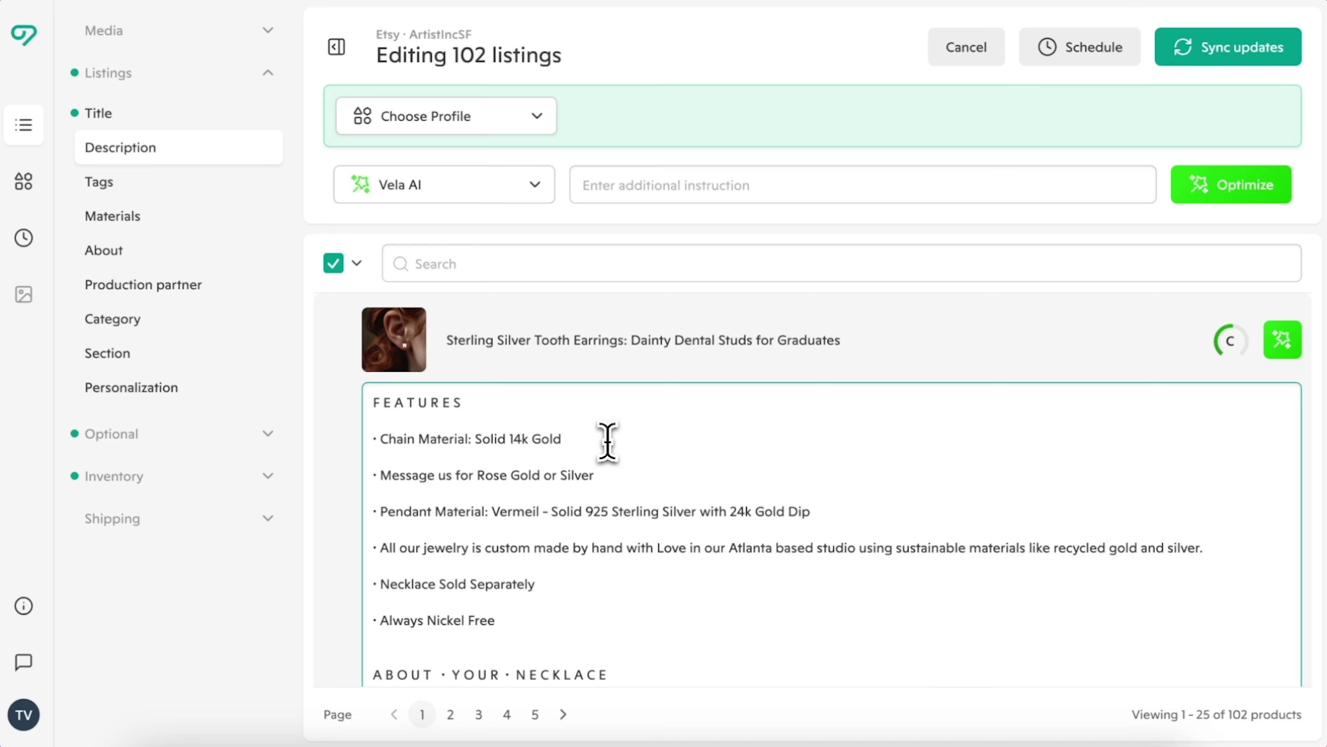
Finish editing the tooth earrings' description and keep the edited text
{"action": "left_click", "coordinate": [898, 337]}
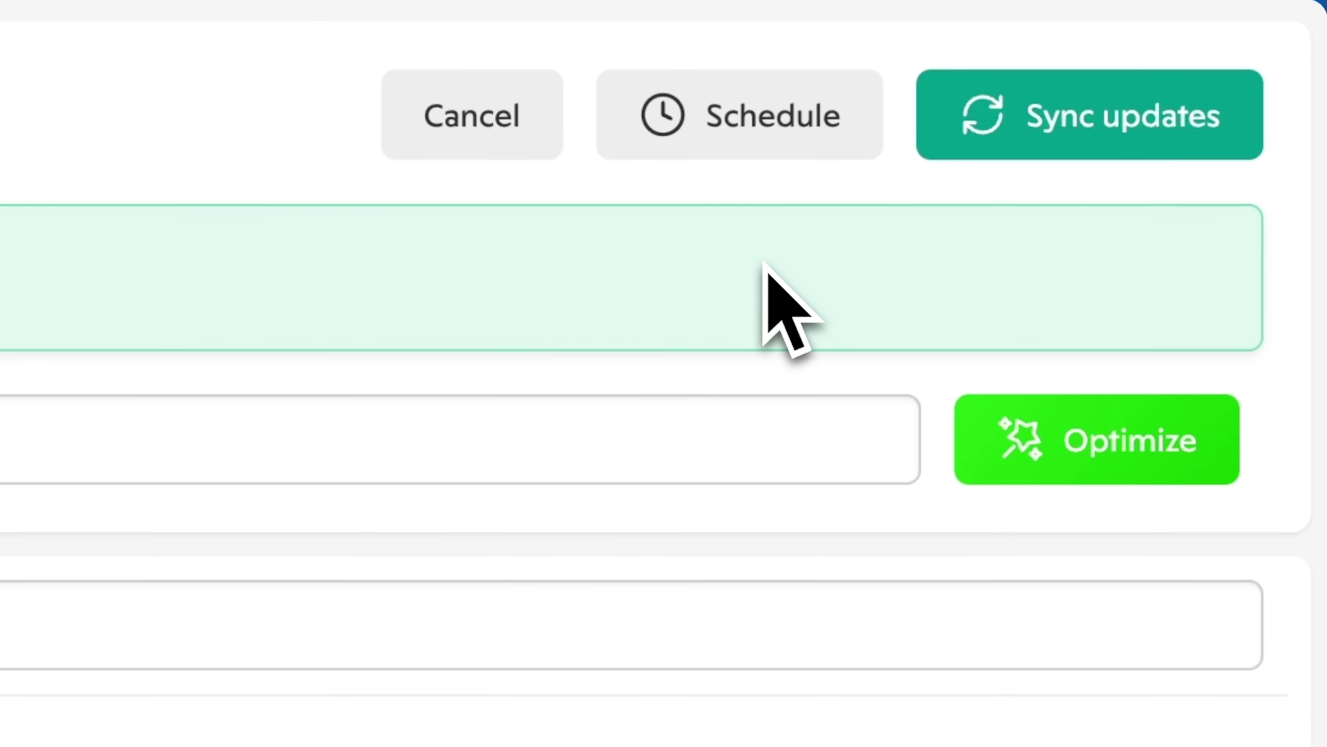
Review the date and time options for scheduling the listing updates, and close them without scheduling anything
{"action": "left_click", "coordinate": [766, 134]}
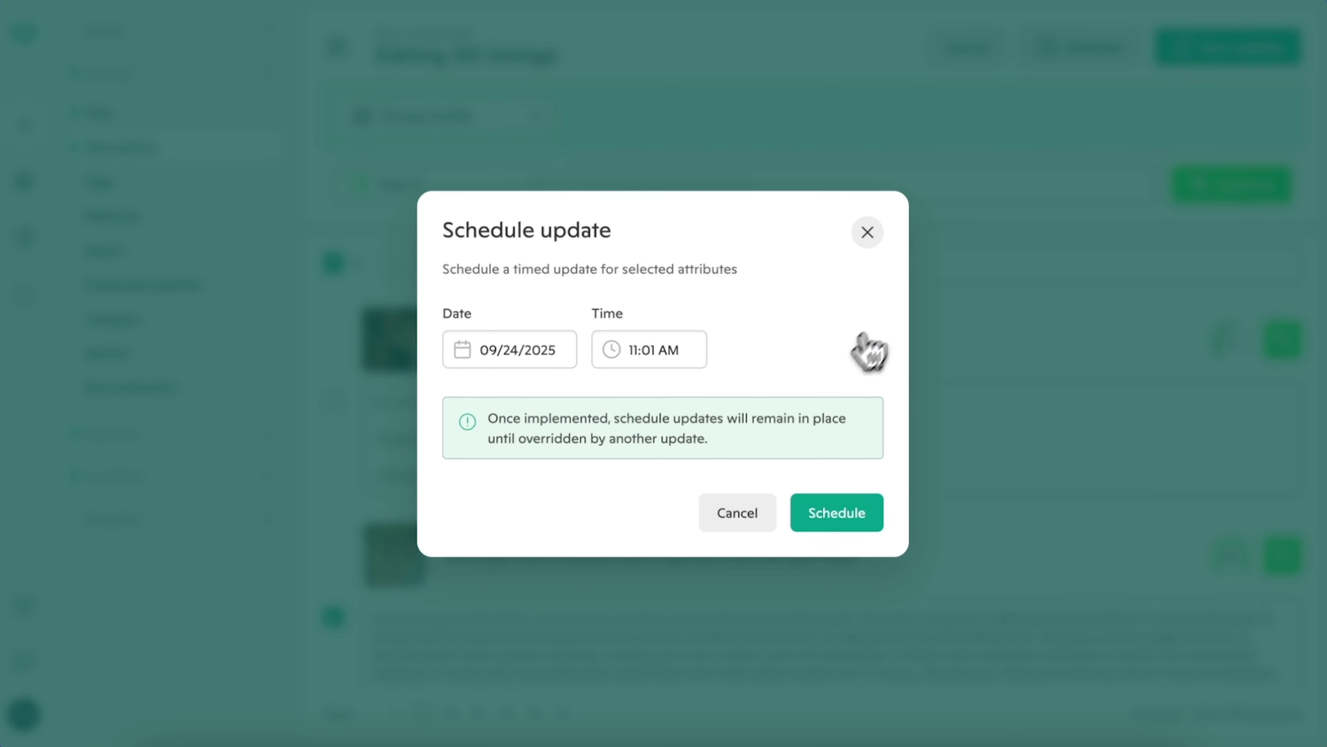
{"action": "left_click", "coordinate": [551, 361]}
{"action": "left_click", "coordinate": [605, 358]}
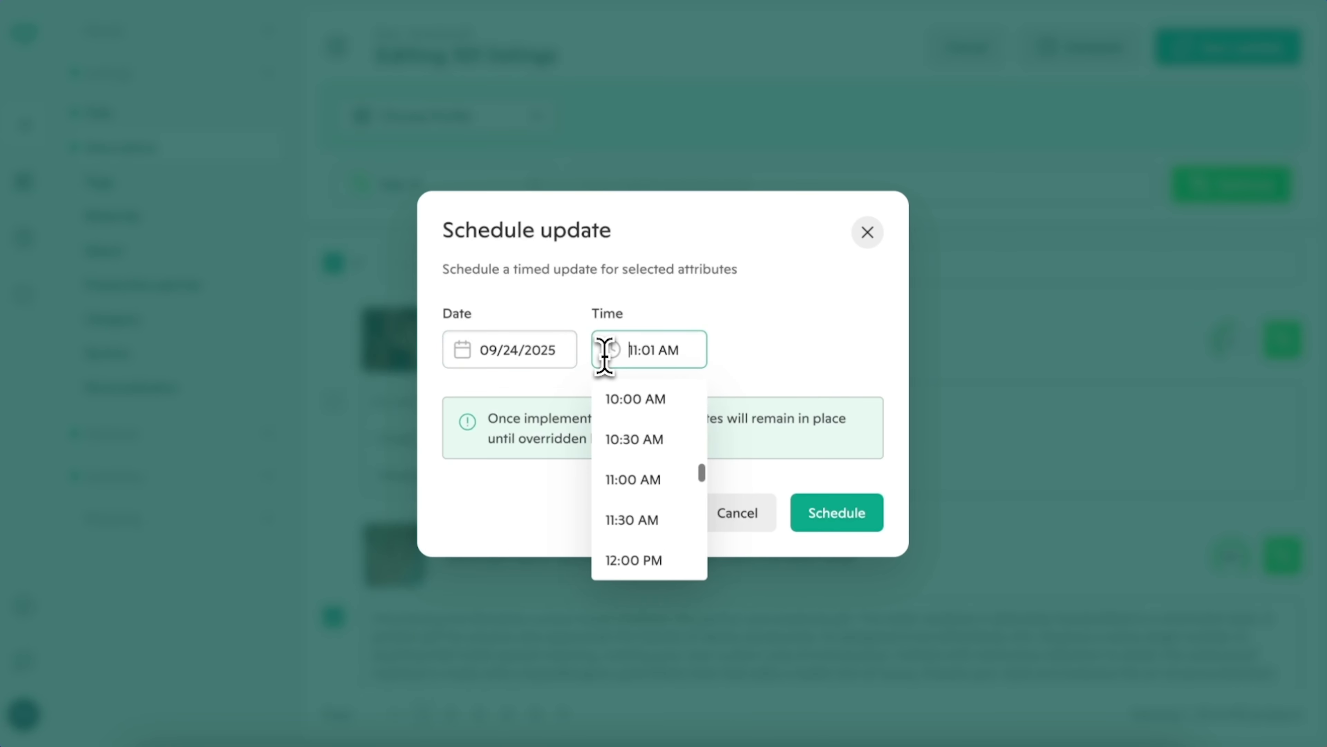
{"action": "left_click", "coordinate": [748, 353]}
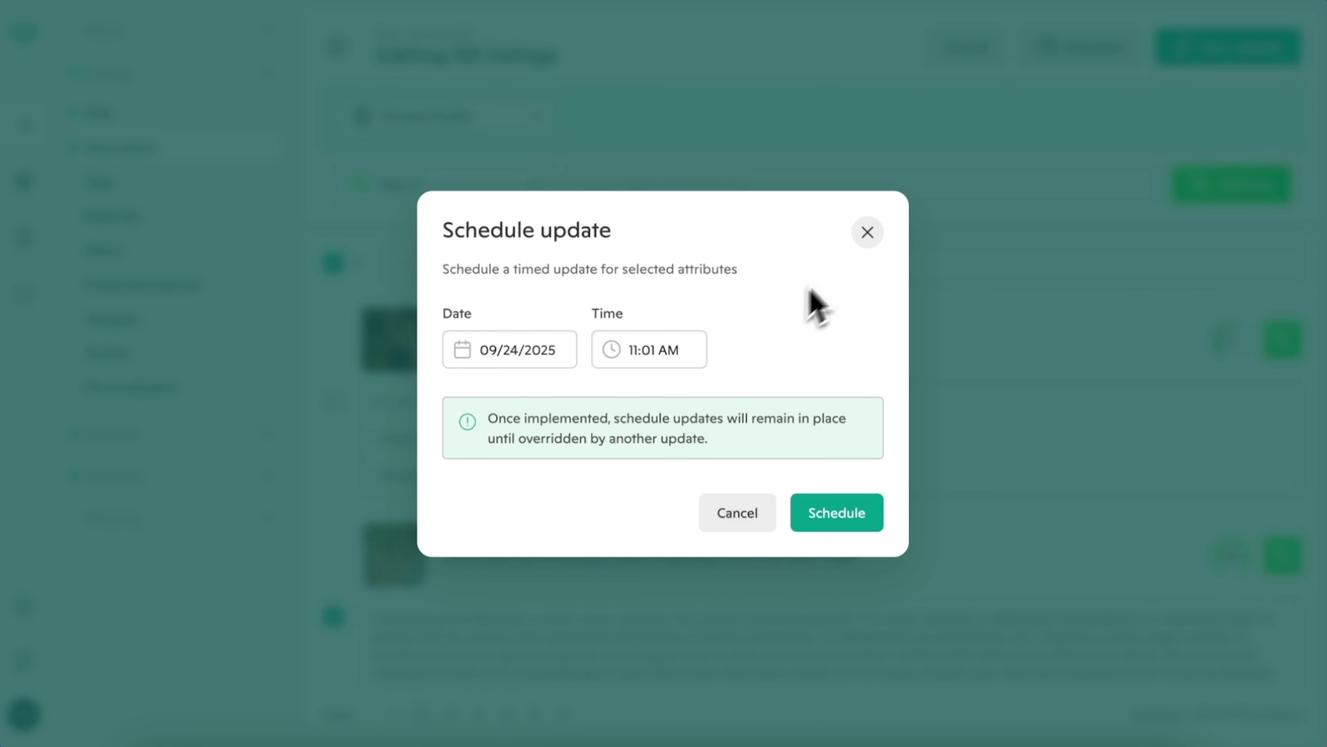
{"action": "left_click", "coordinate": [866, 234]}
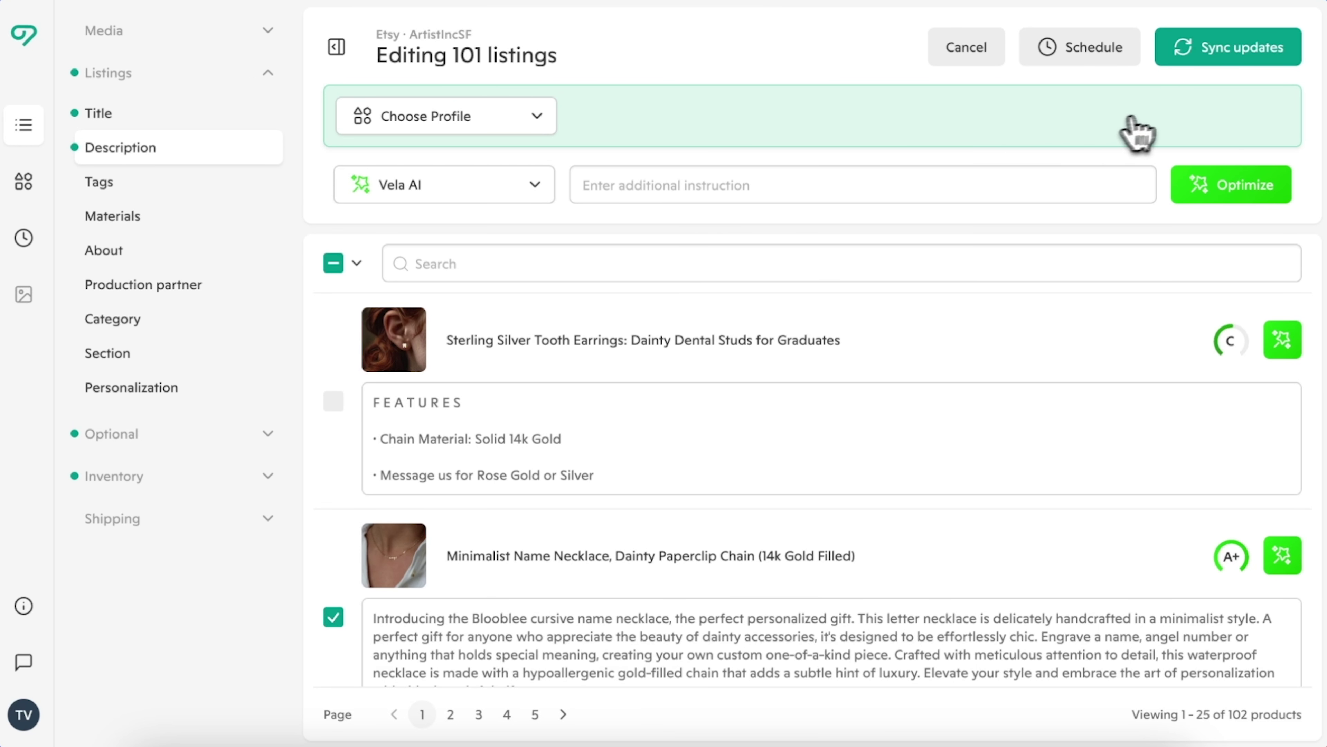
Sync the edited listings' updates to the Etsy shop immediately
{"action": "left_click", "coordinate": [1205, 50]}
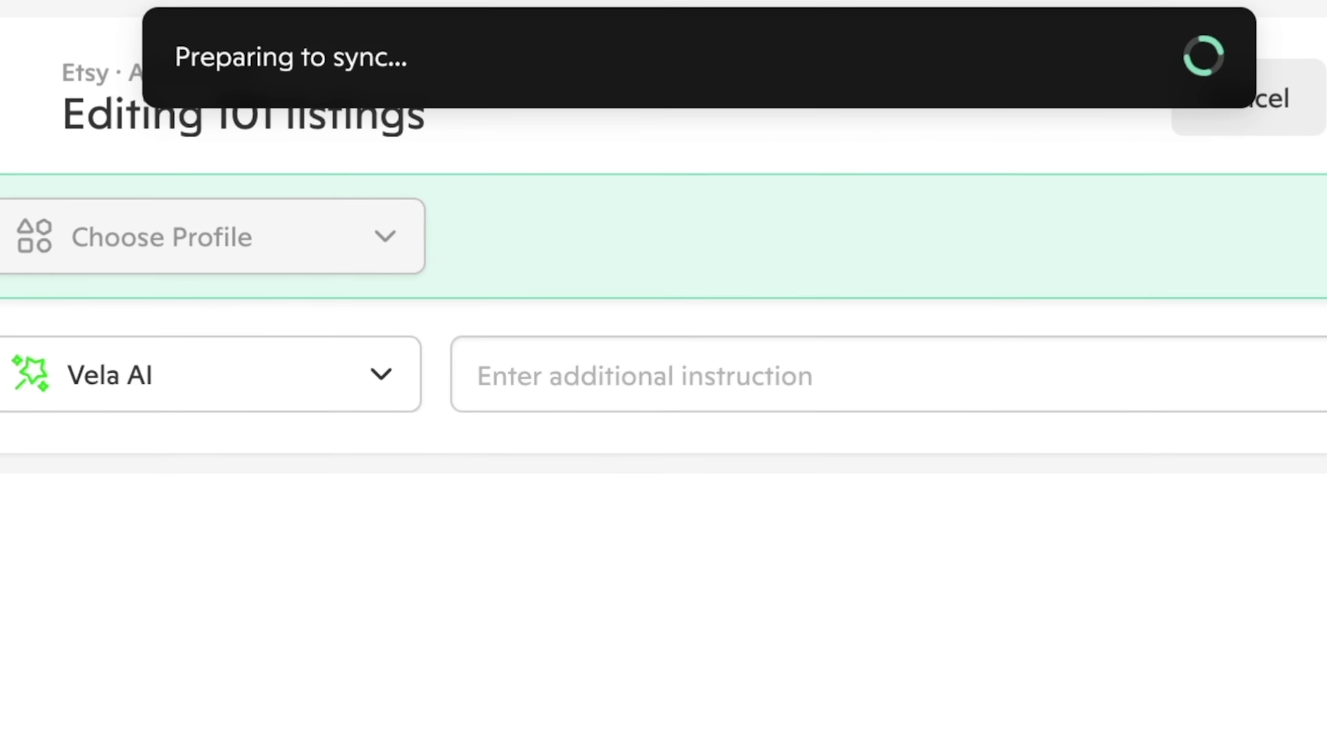